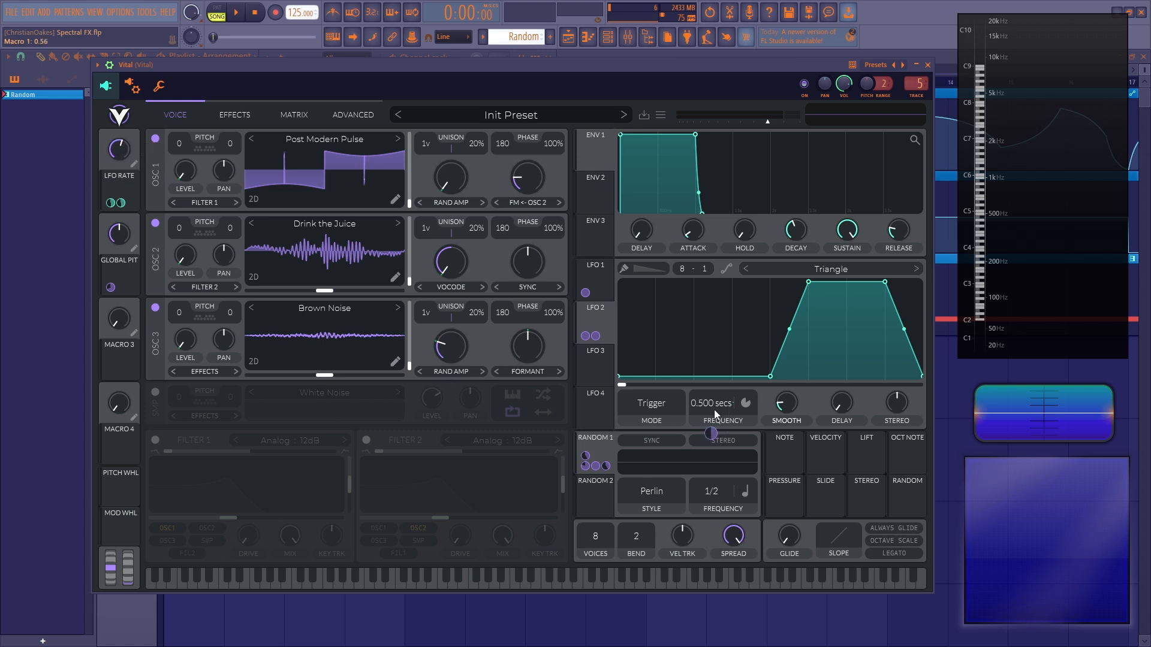
Examine LFO 1 in the Vital synth and the pattern's sustained note in the piano roll.
{"action": "left_click", "coordinate": [601, 294]}
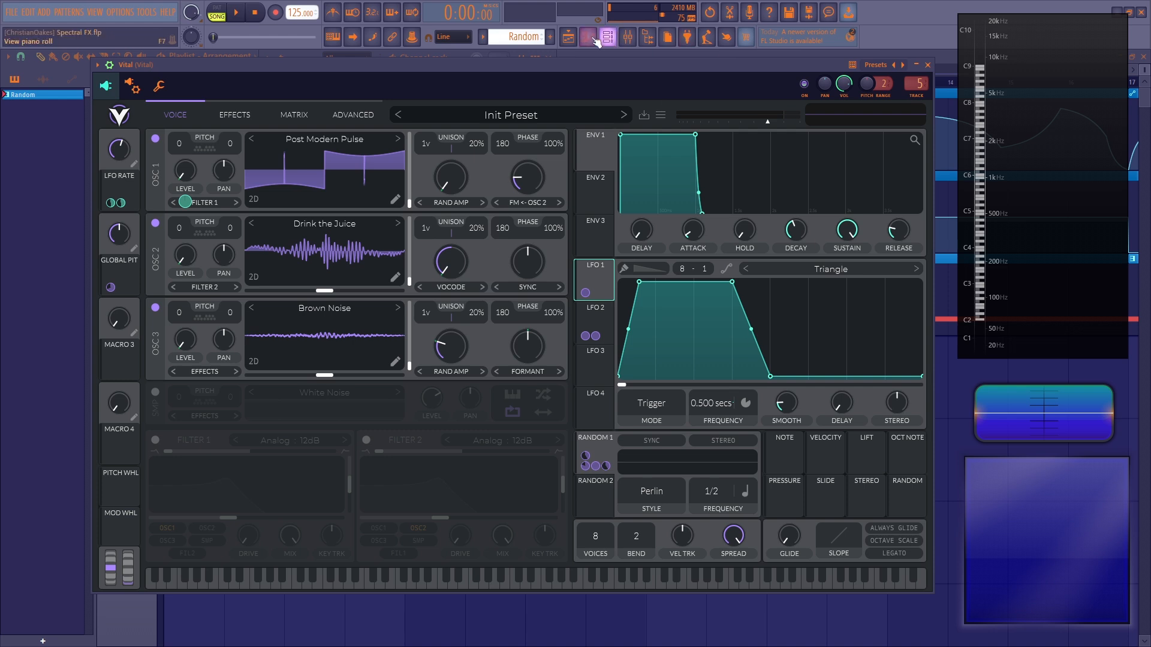
{"action": "left_click", "coordinate": [567, 37]}
{"action": "double_click", "coordinate": [339, 277]}
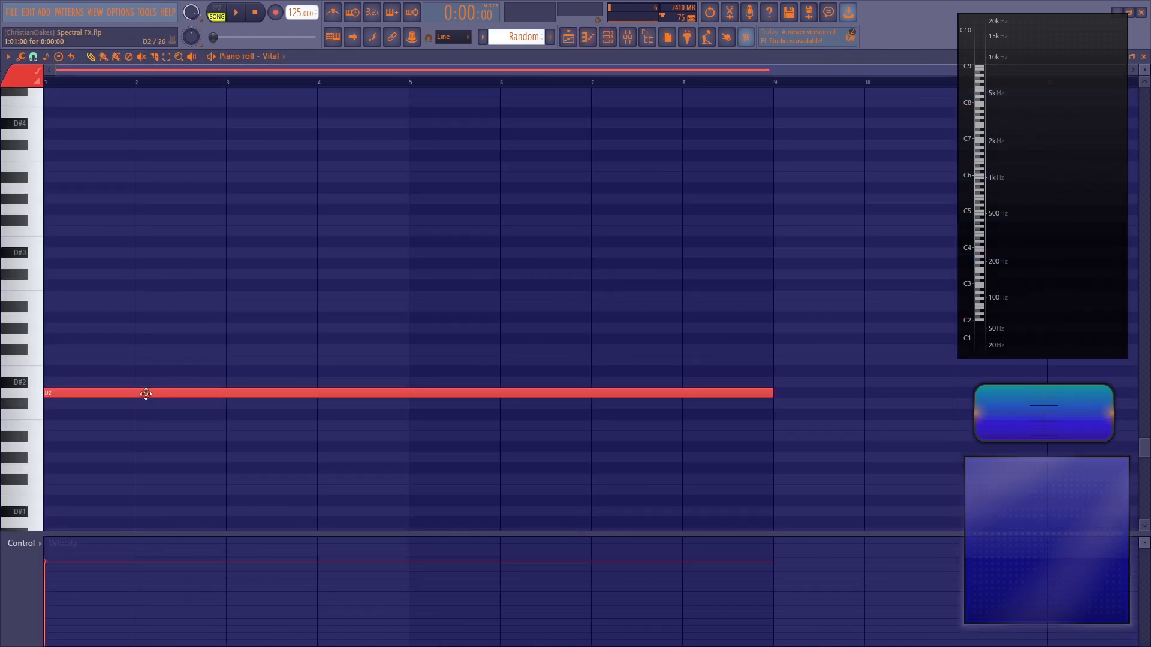
{"action": "left_click", "coordinate": [608, 37]}
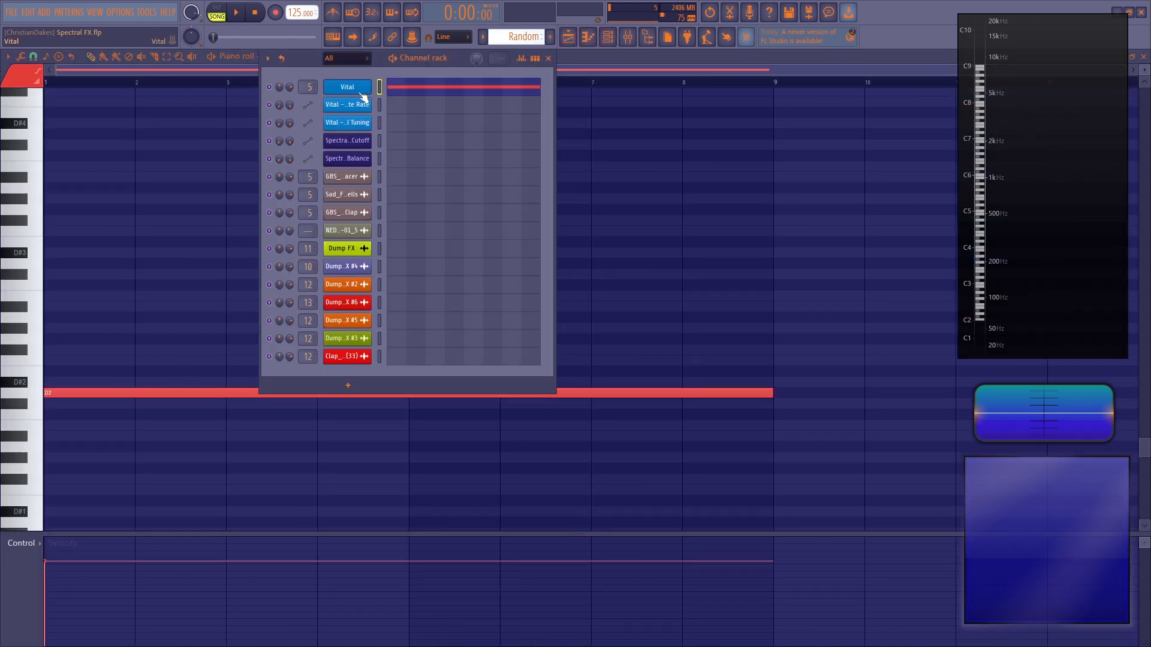
{"action": "left_click", "coordinate": [348, 89]}
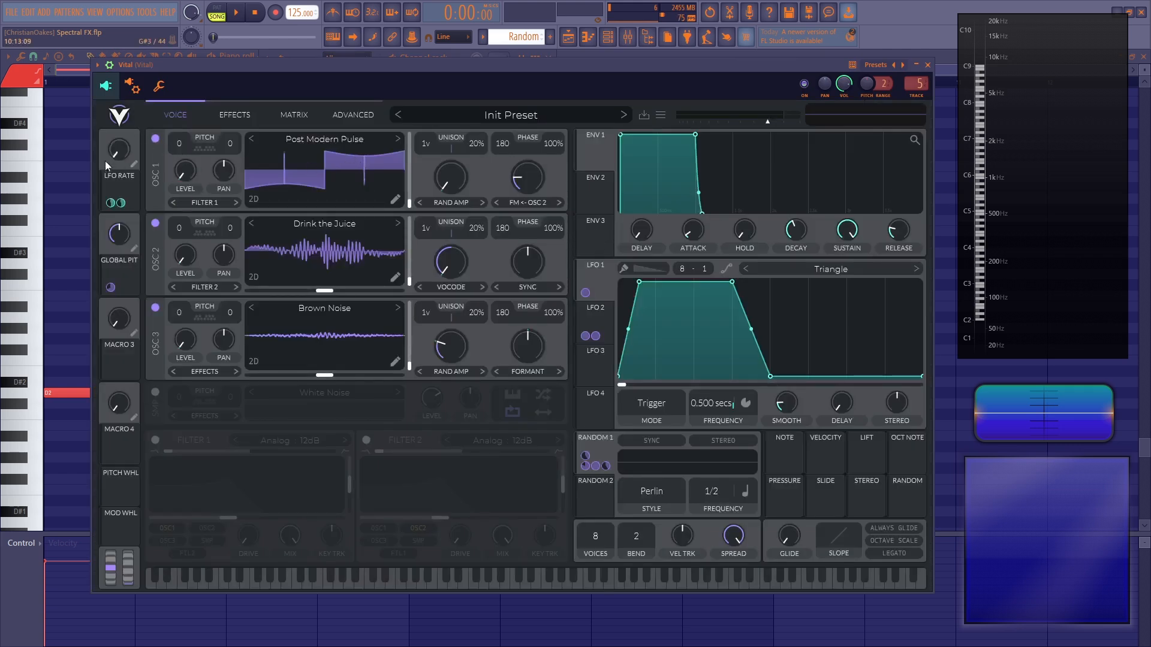
Raise Vital's LFO Rate macro from its minimum while the pattern plays.
{"action": "key", "text": "space"}
{"action": "left_click_drag", "start_coordinate": [105, 161], "coordinate": [134, 119]}
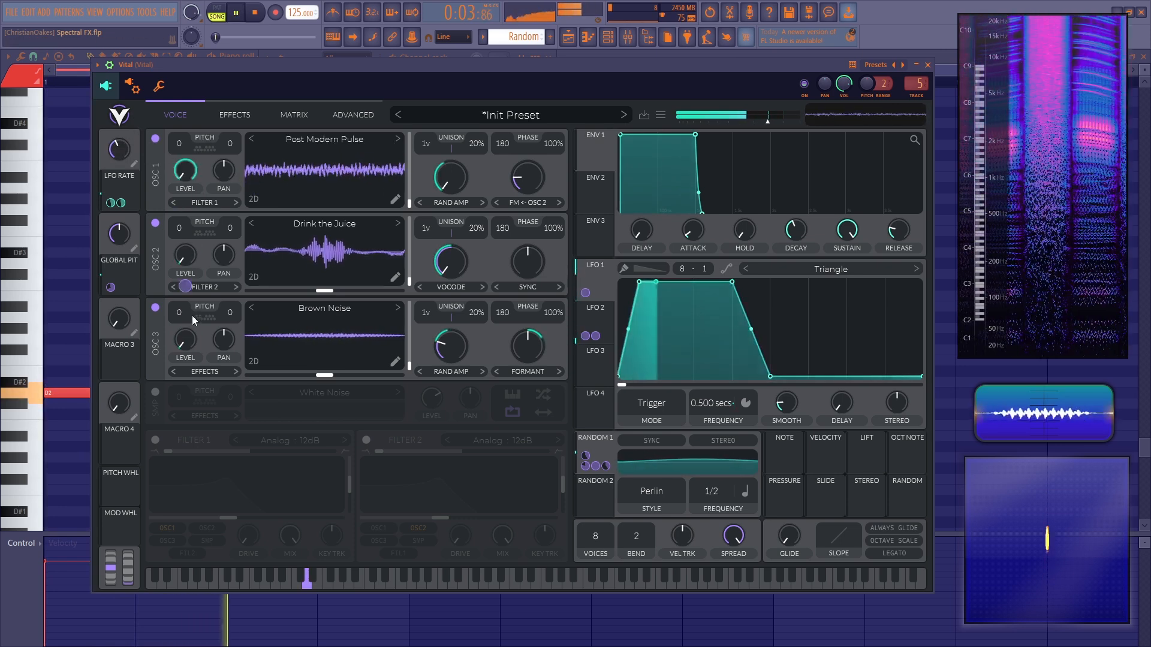
{"action": "key", "text": "space"}
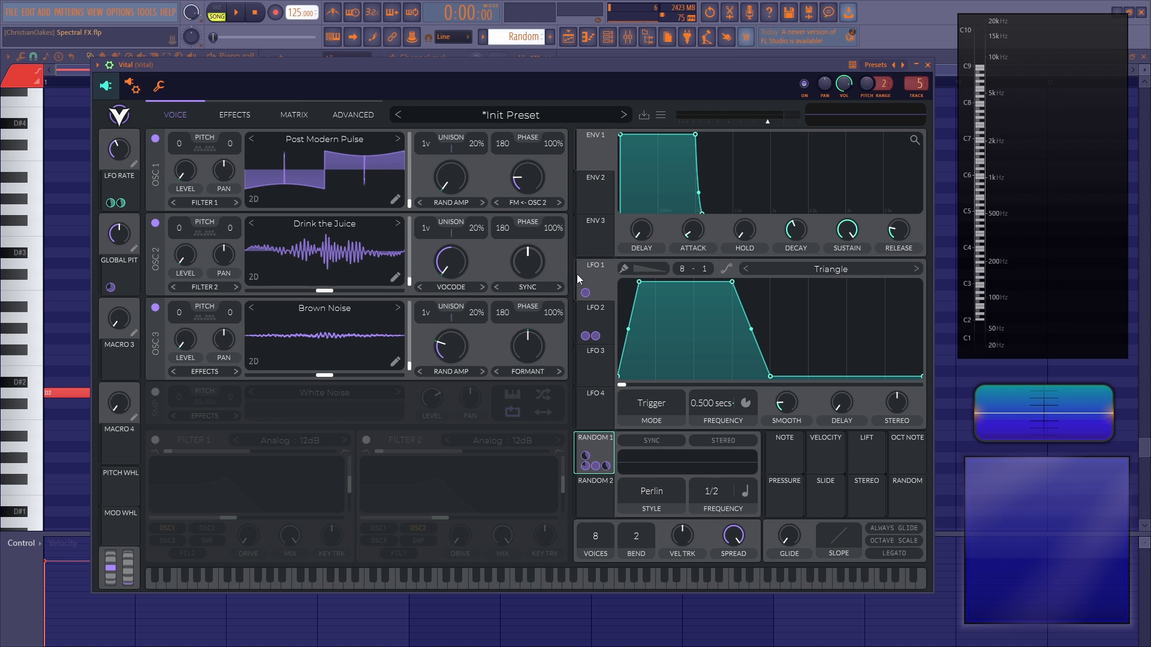
Examine Vital's random modulators, effects rack and modulation matrix, including the destination options for Macro 2.
{"action": "mouse_move", "coordinate": [596, 497]}
{"action": "left_mouse_down"}
{"action": "mouse_move", "coordinate": [599, 450]}
{"action": "mouse_move", "coordinate": [645, 426]}
{"action": "mouse_move", "coordinate": [602, 436]}
{"action": "mouse_move", "coordinate": [598, 500]}
{"action": "left_mouse_up"}
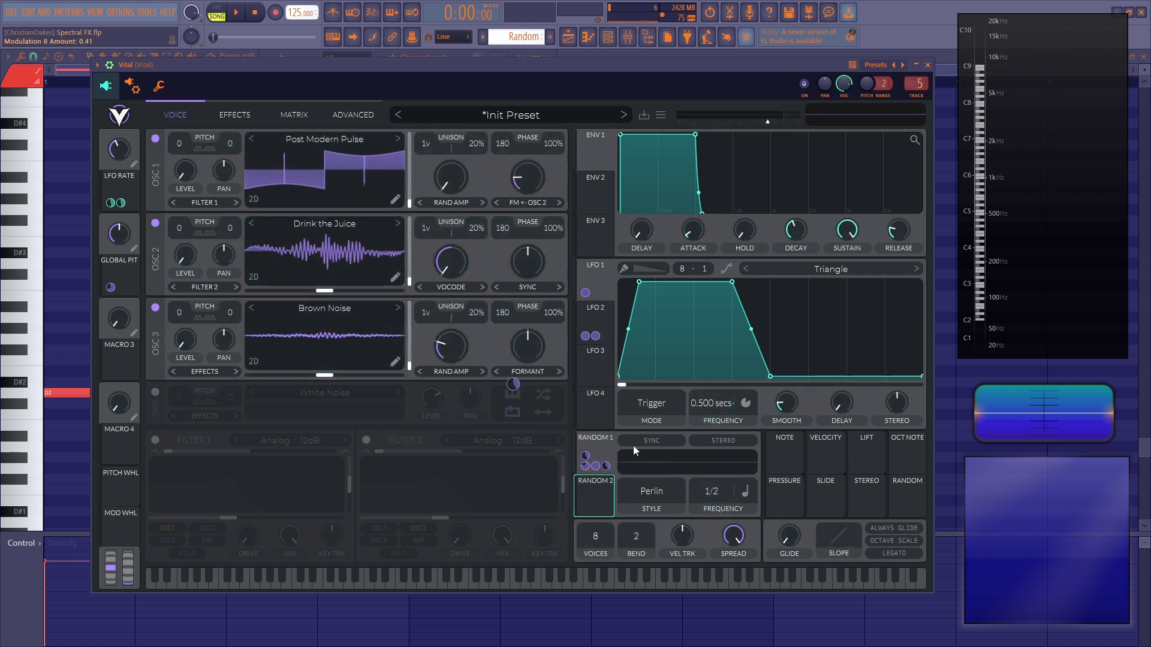
{"action": "left_click", "coordinate": [239, 114]}
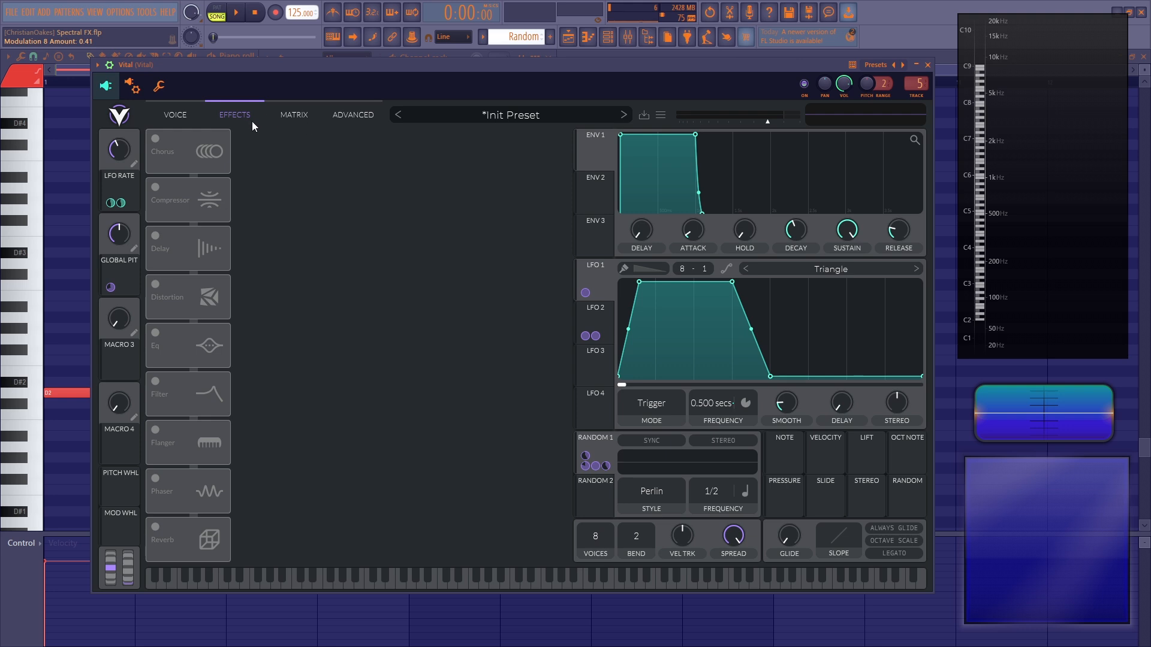
{"action": "left_click", "coordinate": [186, 116]}
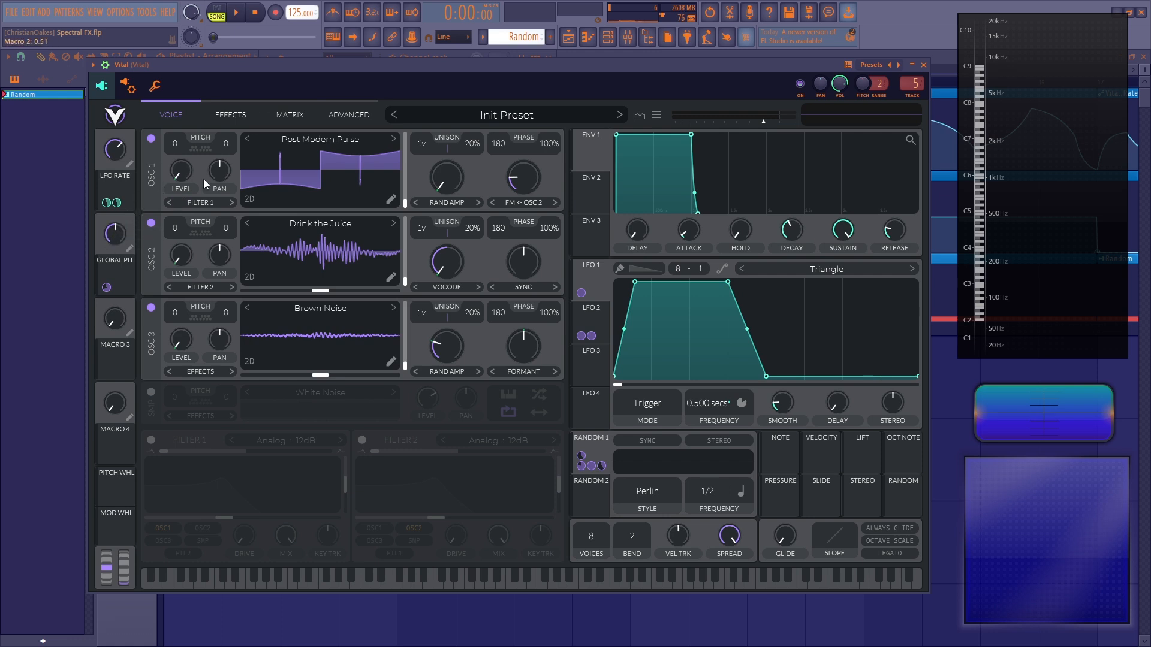
{"action": "left_click", "coordinate": [295, 116]}
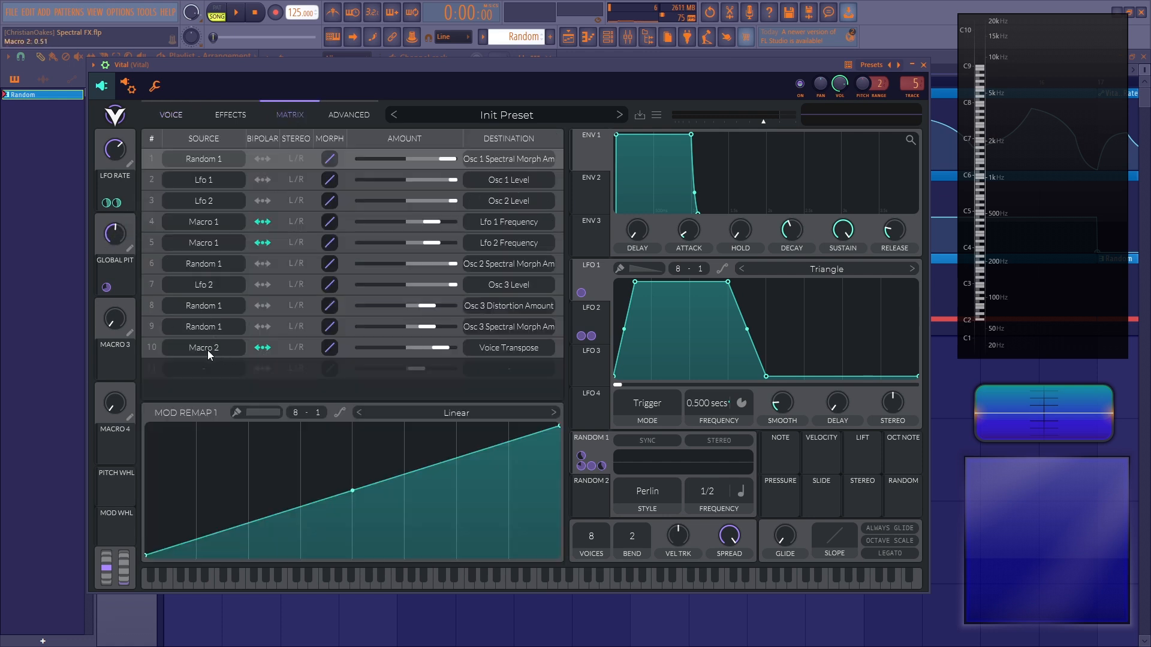
{"action": "left_click", "coordinate": [502, 351]}
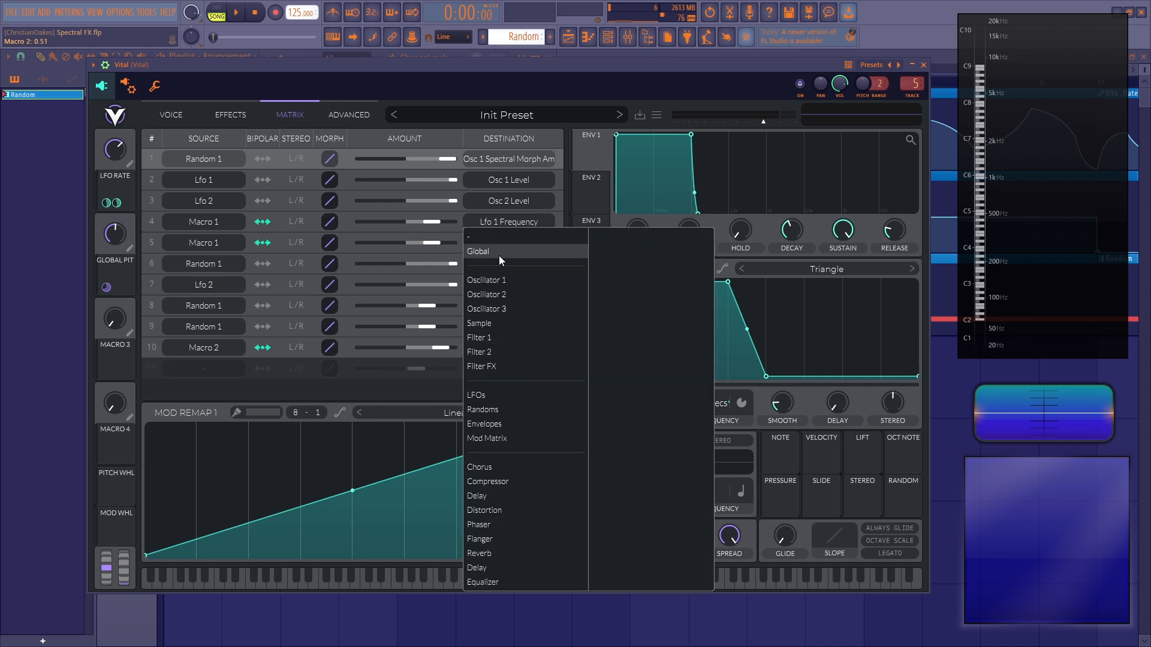
{"action": "left_click", "coordinate": [431, 413]}
Play the arrangement from bar 9 to audition the Vital Gate Rate automation.
{"action": "scroll", "coordinate": [214, 68], "scroll_direction": "up", "scroll_amount": 4}
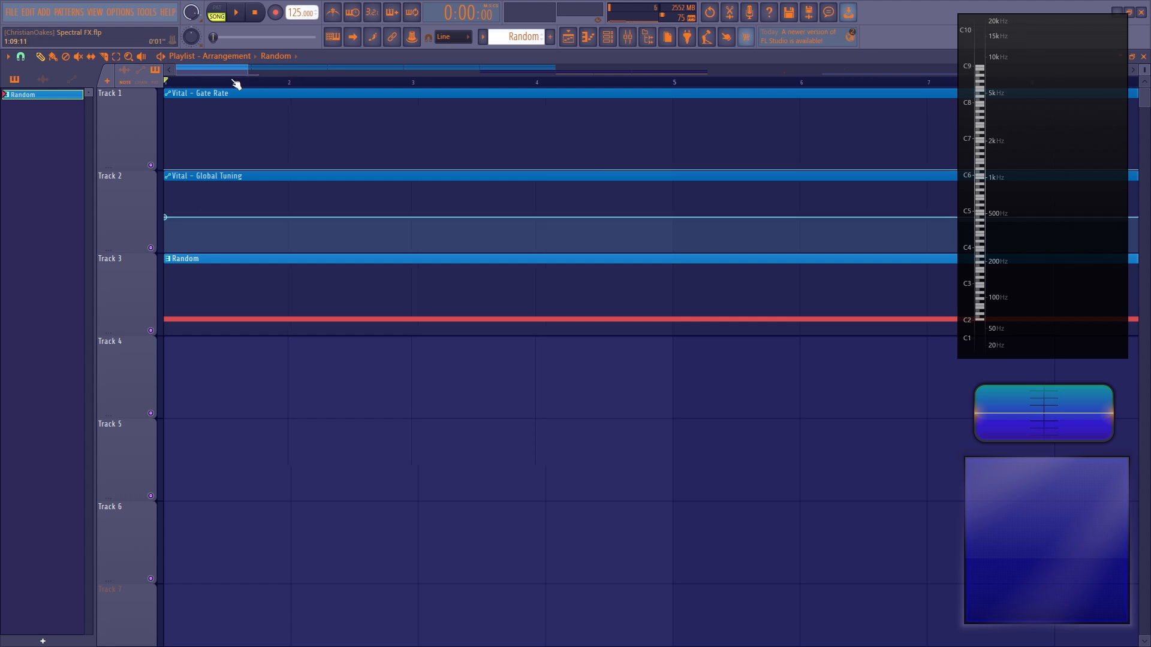
{"action": "scroll", "coordinate": [233, 80], "scroll_direction": "down", "scroll_amount": 3}
{"action": "left_click_drag", "start_coordinate": [240, 70], "coordinate": [295, 68]}
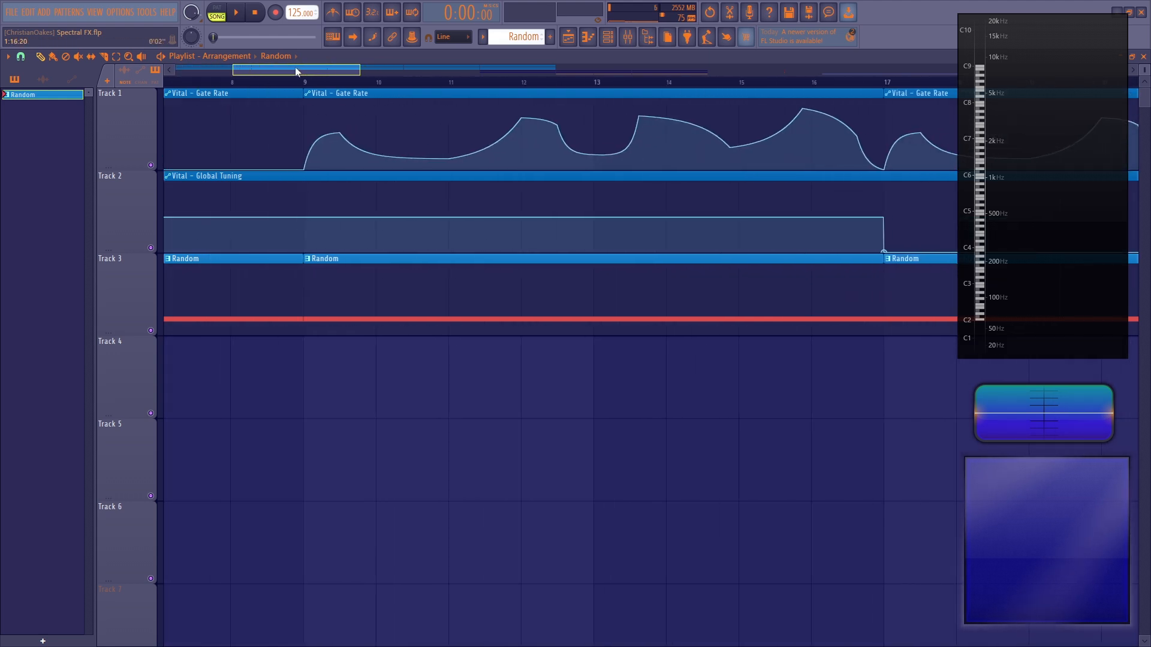
{"action": "left_click", "coordinate": [319, 83]}
{"action": "key", "text": "space"}
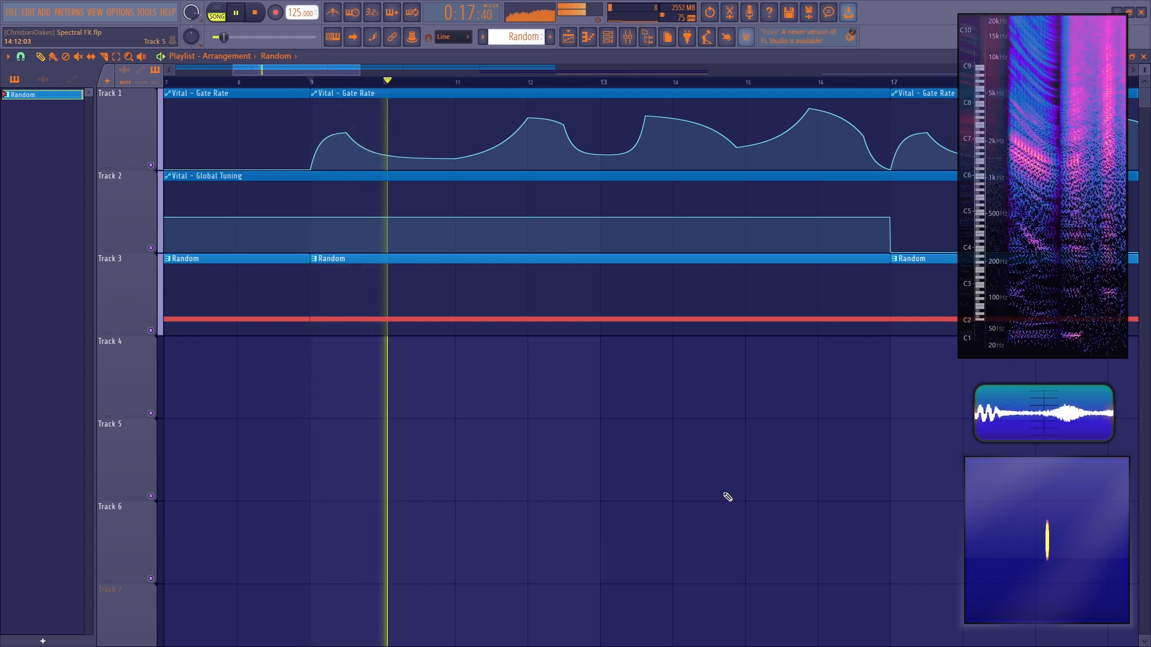
{"action": "key", "text": "space"}
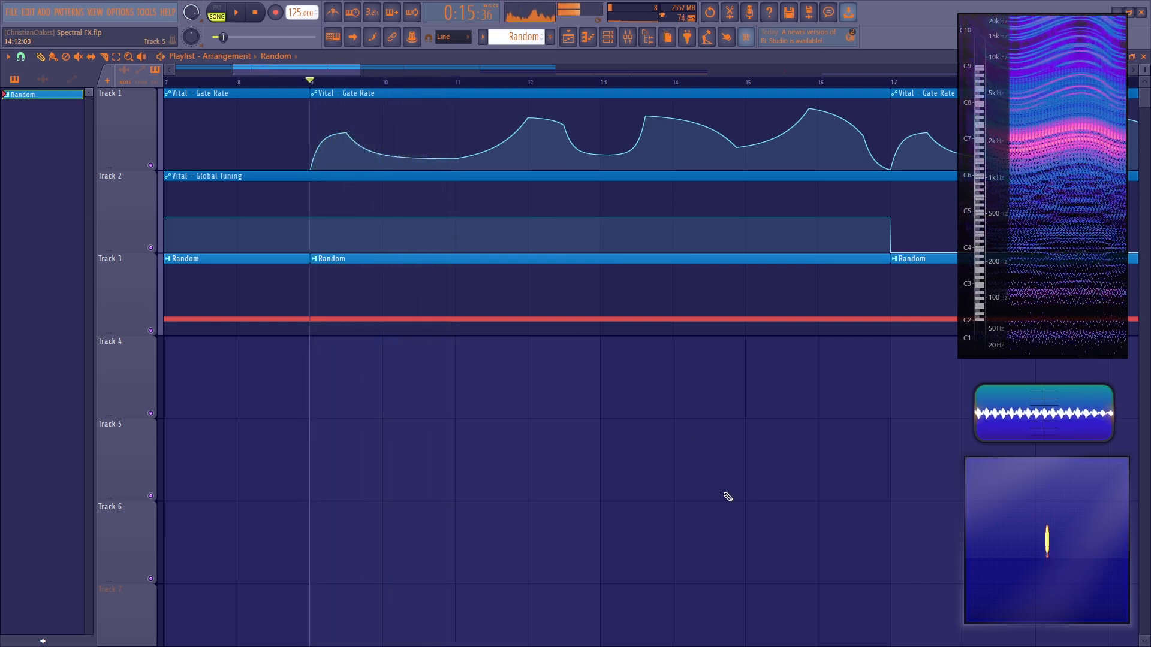
Play the arrangement from bar 17 to audition the section with lowered Global Tuning.
{"action": "left_click_drag", "start_coordinate": [339, 74], "coordinate": [399, 84]}
{"action": "left_click", "coordinate": [384, 82]}
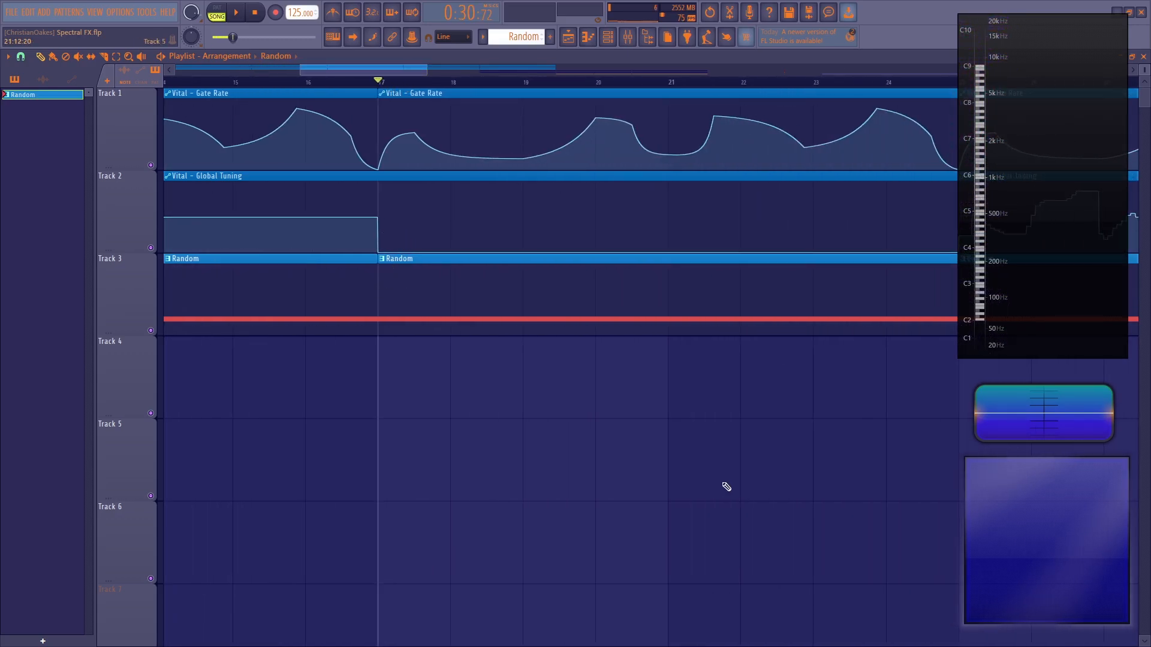
{"action": "key", "text": "space"}
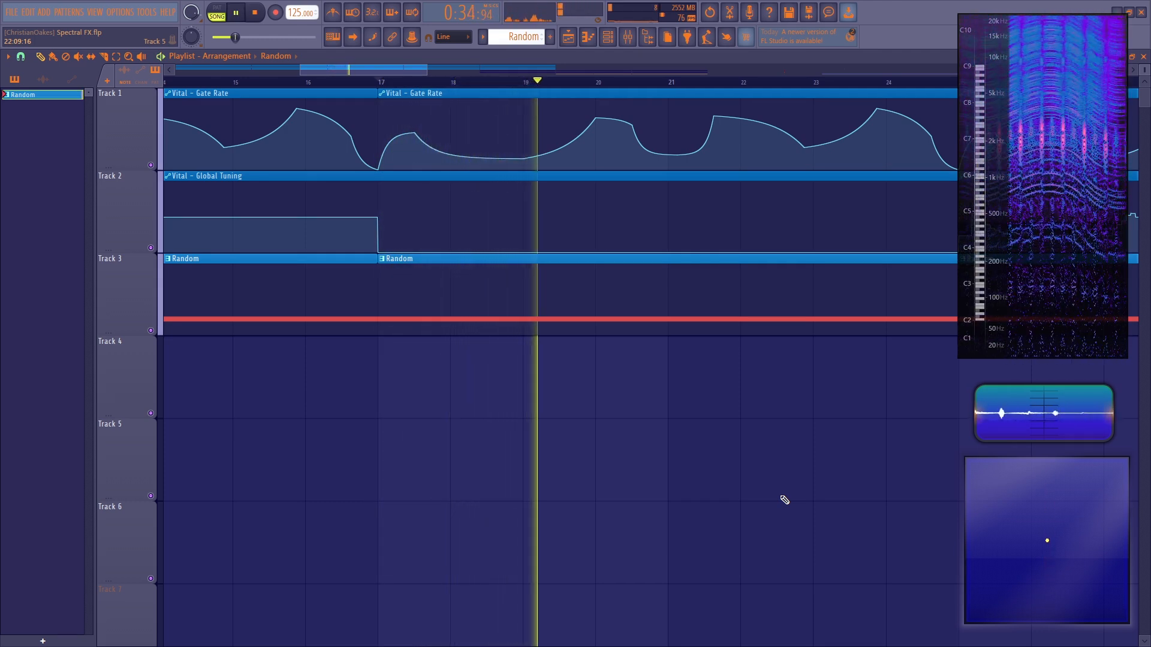
{"action": "key", "text": "space"}
Transpose the Vital pattern's sustained note up several octaves.
{"action": "left_click_drag", "start_coordinate": [375, 70], "coordinate": [414, 84]}
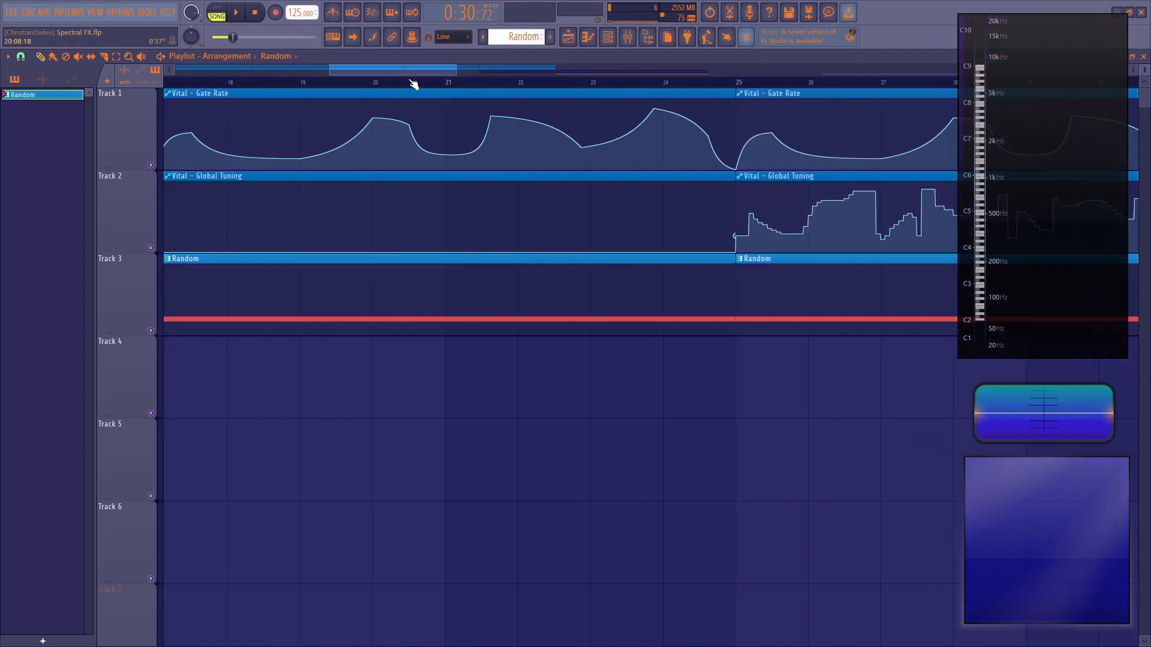
{"action": "double_click", "coordinate": [318, 290]}
{"action": "key", "text": "ctrl+Up"}
{"action": "key", "text": "ctrl+Up"}
{"action": "key", "text": "ctrl+Up"}
{"action": "key", "text": "ctrl+Up"}
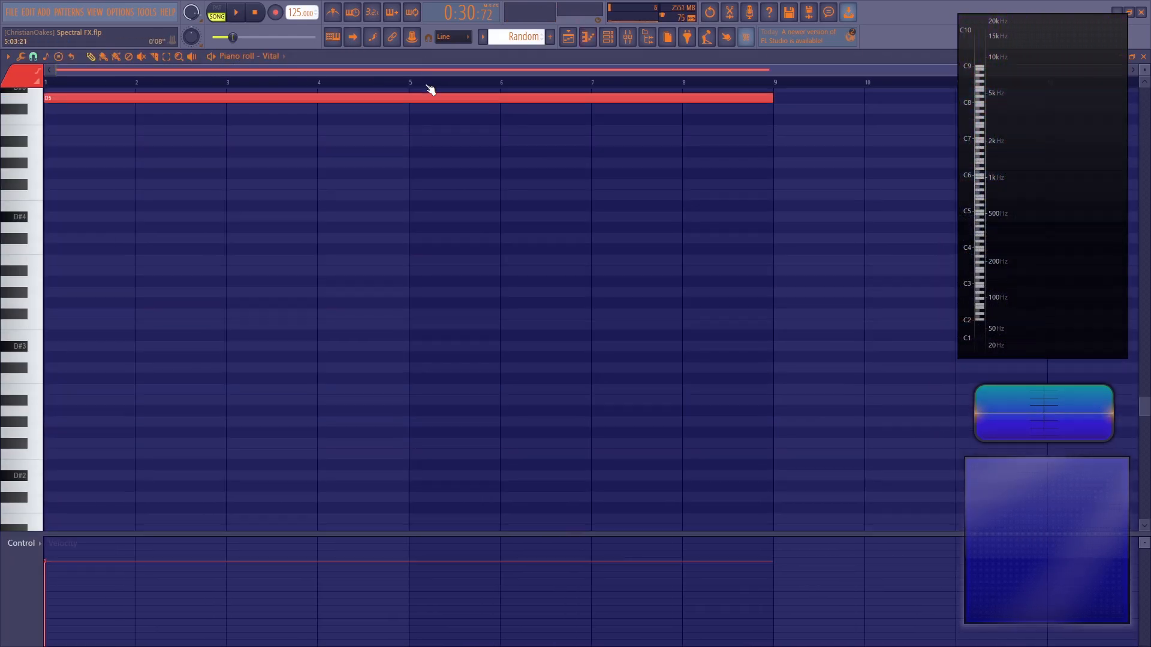
Play the arrangement from bar 25 to audition the stepped Global Tuning automation.
{"action": "key", "text": "space"}
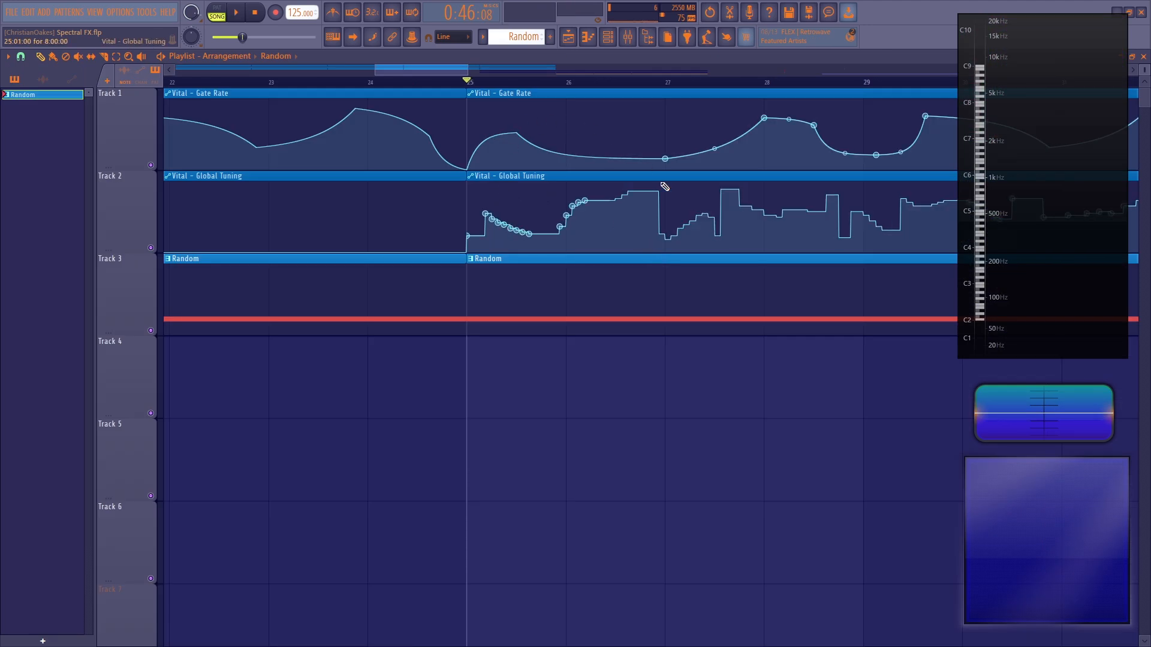
{"action": "key", "text": "space"}
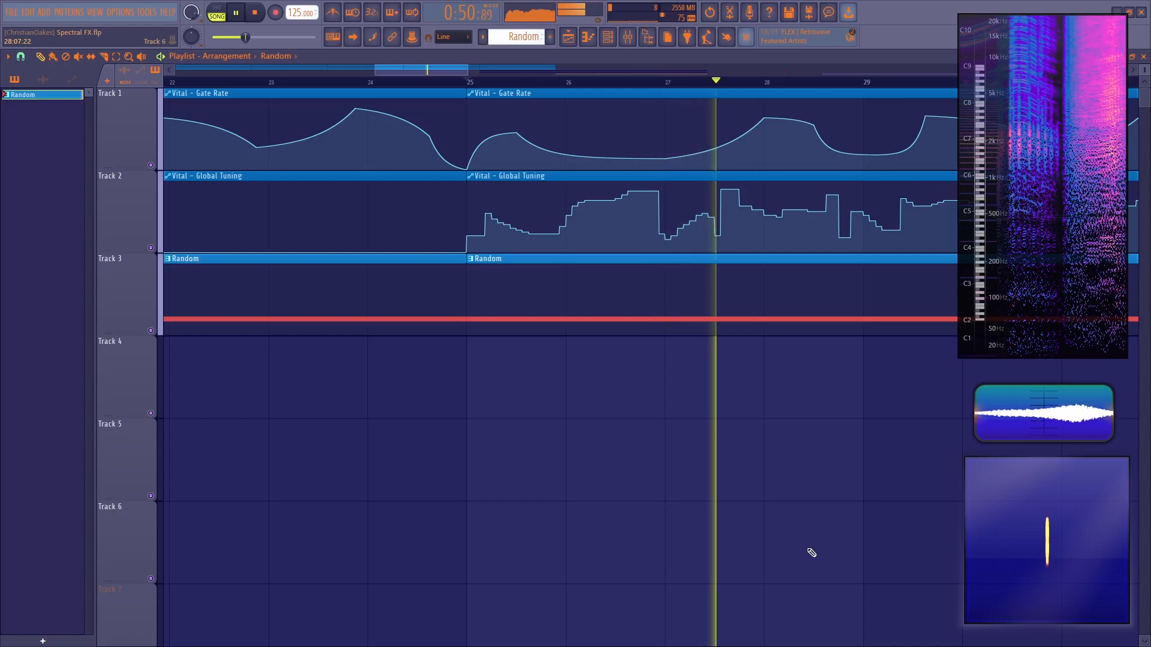
Open Fruity Limiter on the Vital mixer track and play the arrangement from bar 33 to watch its response.
{"action": "scroll", "coordinate": [453, 76], "scroll_direction": "down", "scroll_amount": 2}
{"action": "left_click_drag", "start_coordinate": [458, 71], "coordinate": [485, 80]}
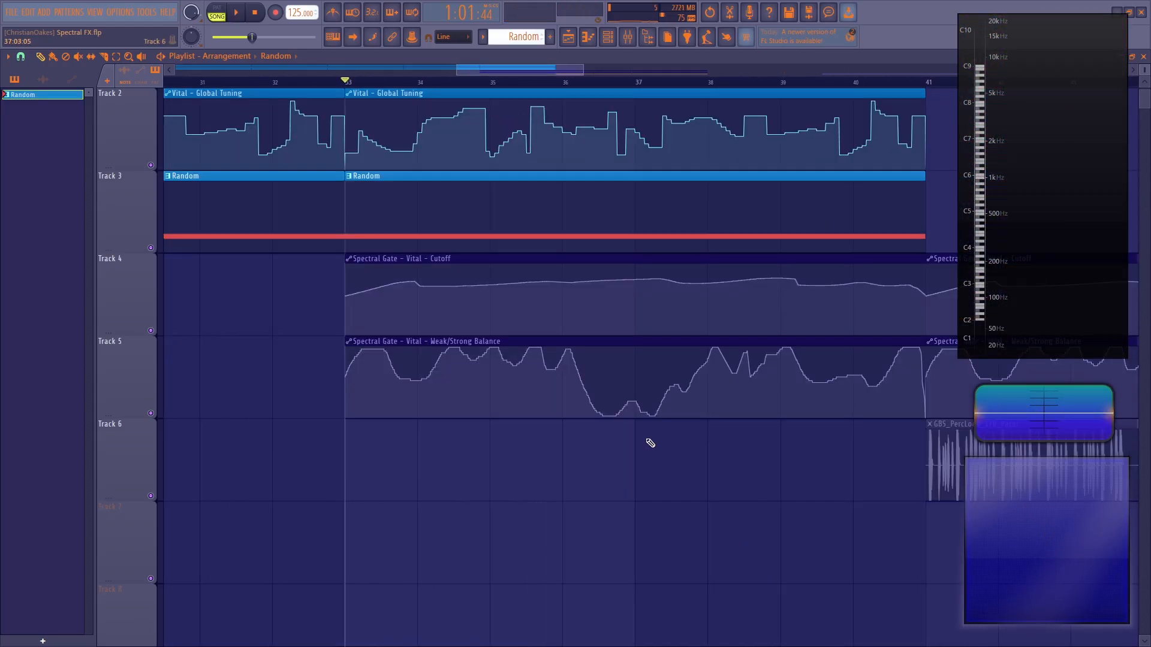
{"action": "left_click", "coordinate": [628, 39]}
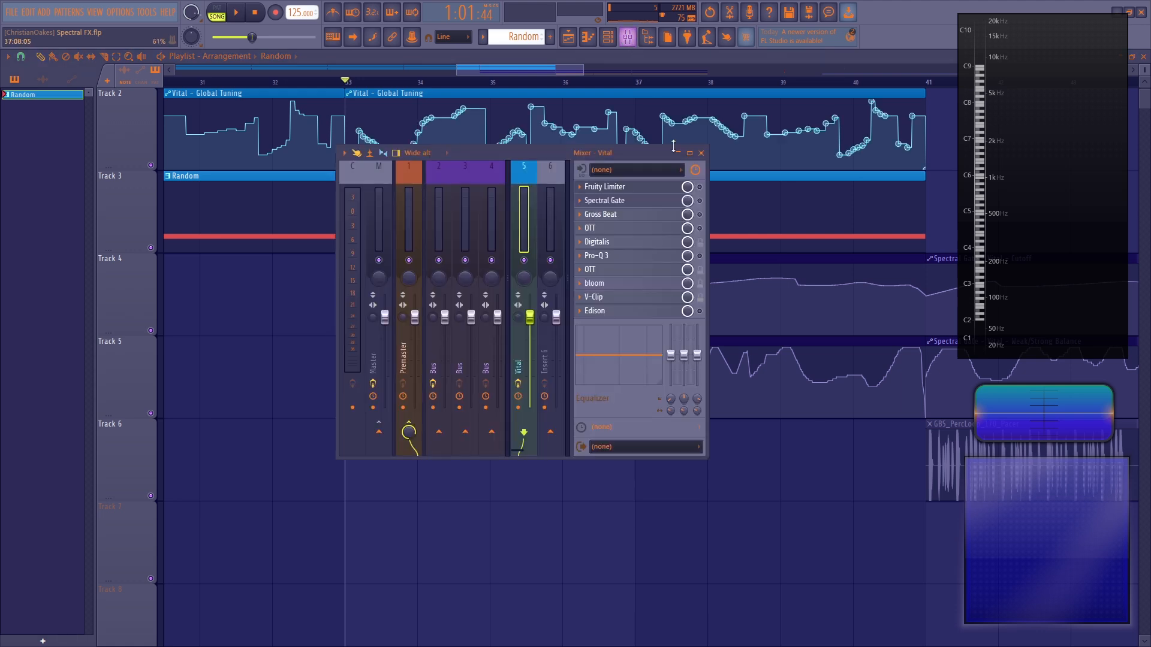
{"action": "left_click", "coordinate": [647, 188]}
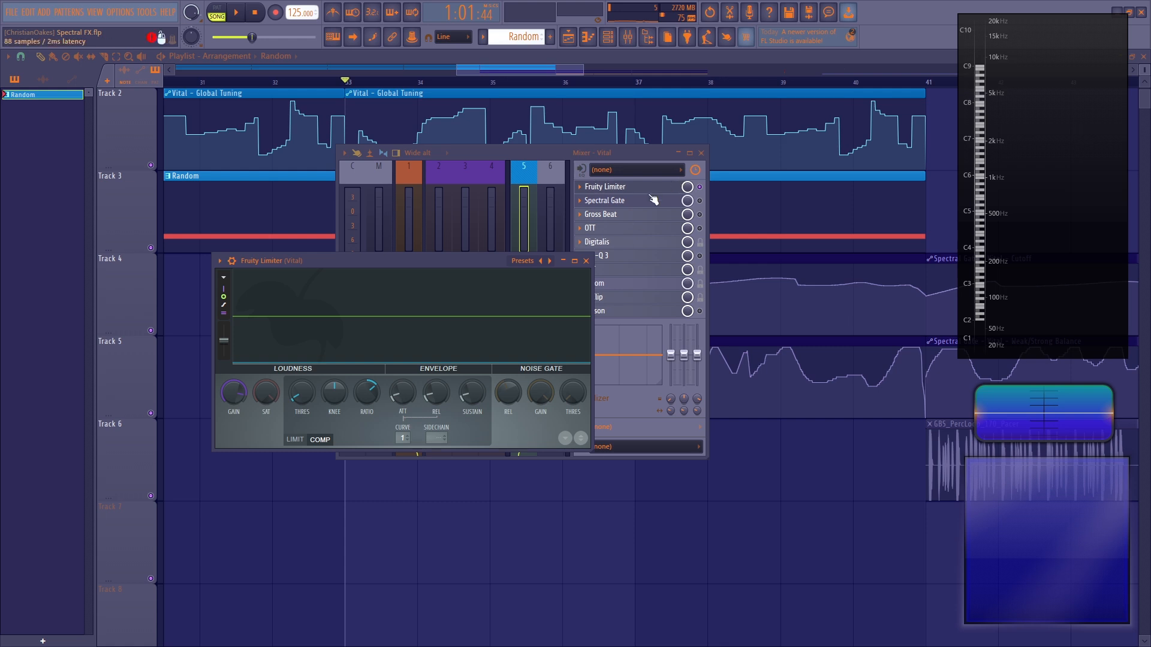
{"action": "key", "text": "space"}
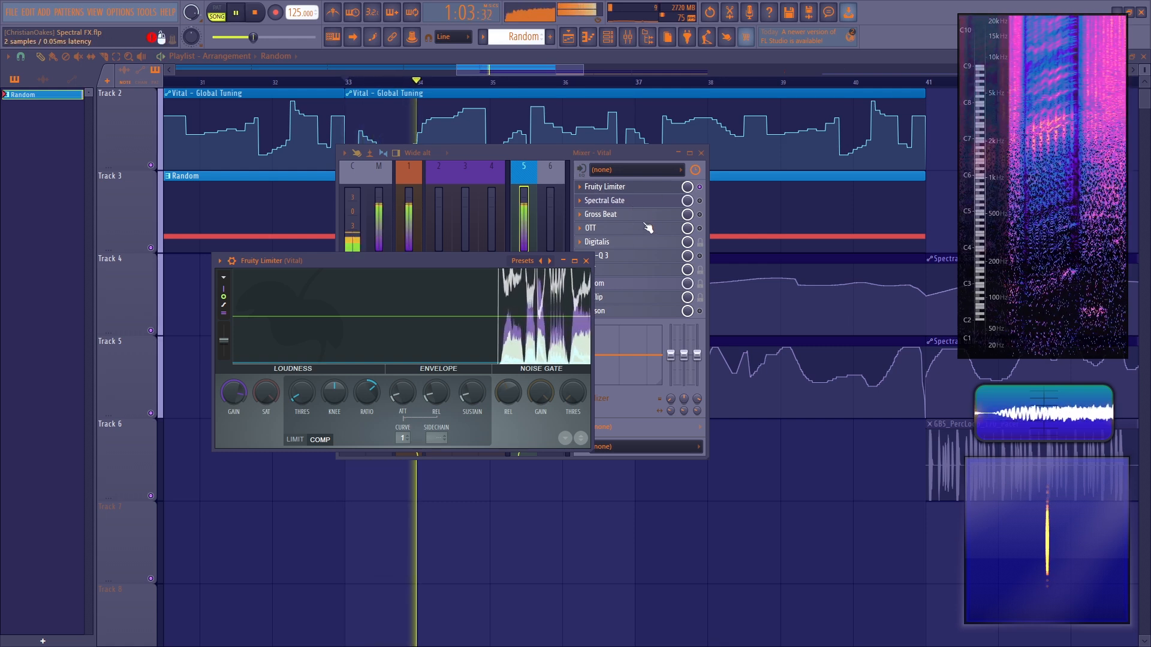
{"action": "key", "text": "space"}
Set Spectral Gate on the Vital track to a -4.21302 dB cutoff amplitude and 0.2238806 weak/strong balance.
{"action": "left_click", "coordinate": [699, 201]}
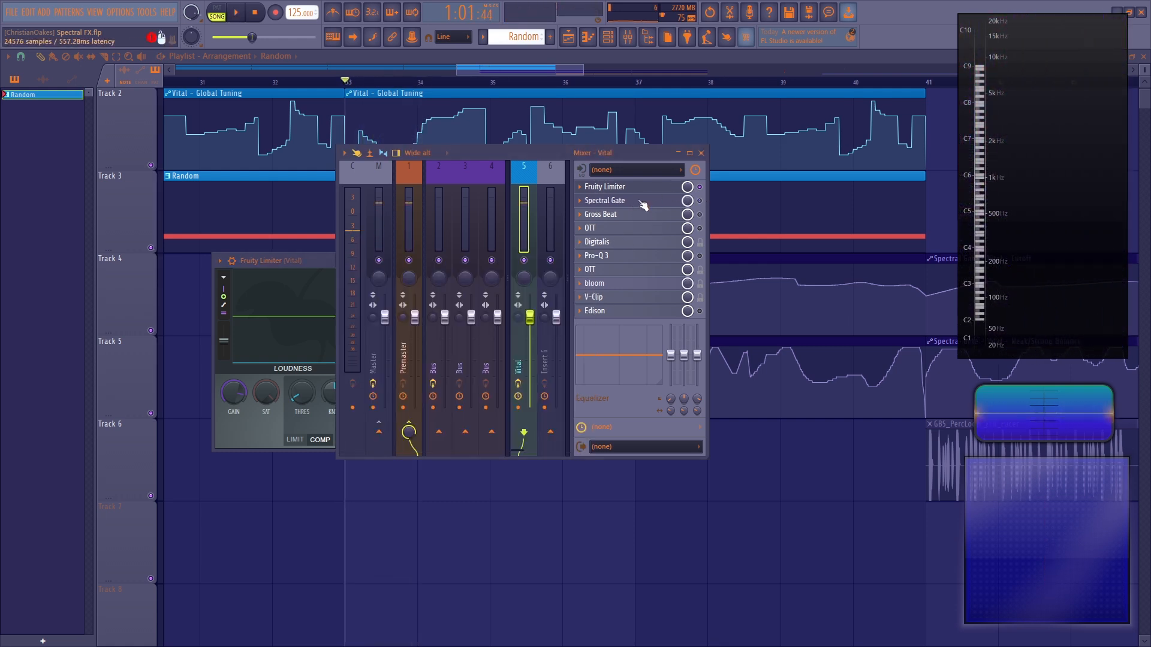
{"action": "left_click", "coordinate": [639, 201]}
{"action": "left_click_drag", "start_coordinate": [487, 181], "coordinate": [498, 180]}
{"action": "mouse_move", "coordinate": [559, 256]}
{"action": "left_mouse_down"}
{"action": "mouse_move", "coordinate": [483, 259]}
{"action": "mouse_move", "coordinate": [544, 258]}
{"action": "left_mouse_up"}
{"action": "left_click_drag", "start_coordinate": [545, 311], "coordinate": [481, 310]}
{"action": "left_click", "coordinate": [470, 72]}
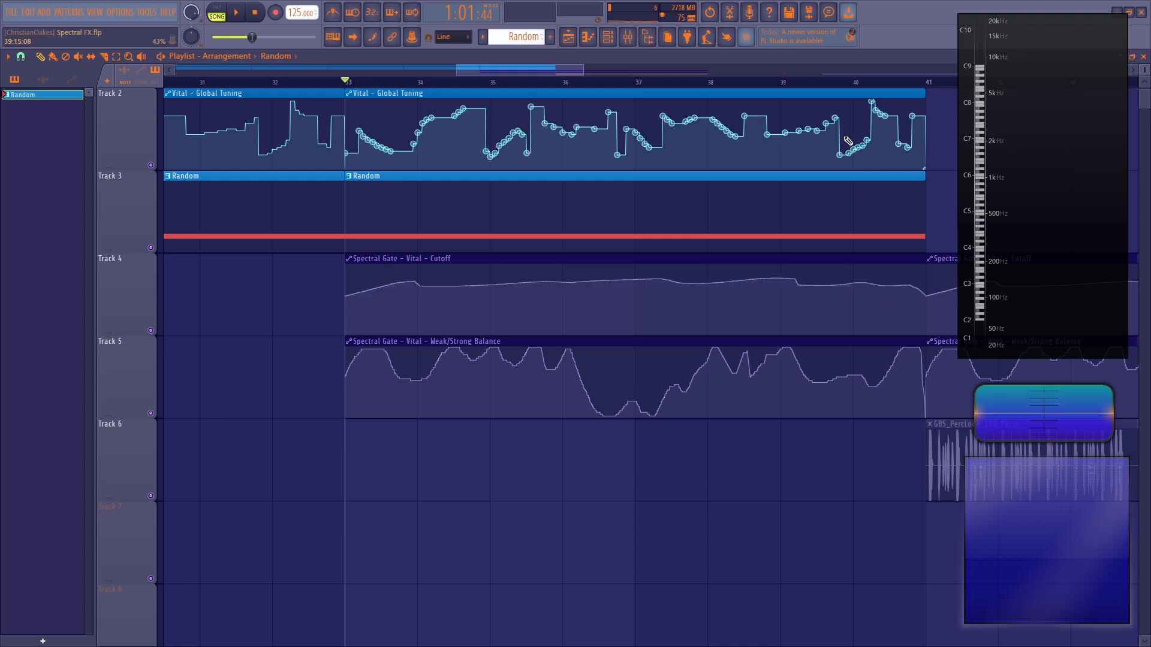
Set Spectral Gate's weak/strong balance to 0.4813433 and its cutoff amplitude to -5.89192 dB, and close the mixer.
{"action": "key", "text": "F9"}
{"action": "left_click", "coordinate": [664, 204]}
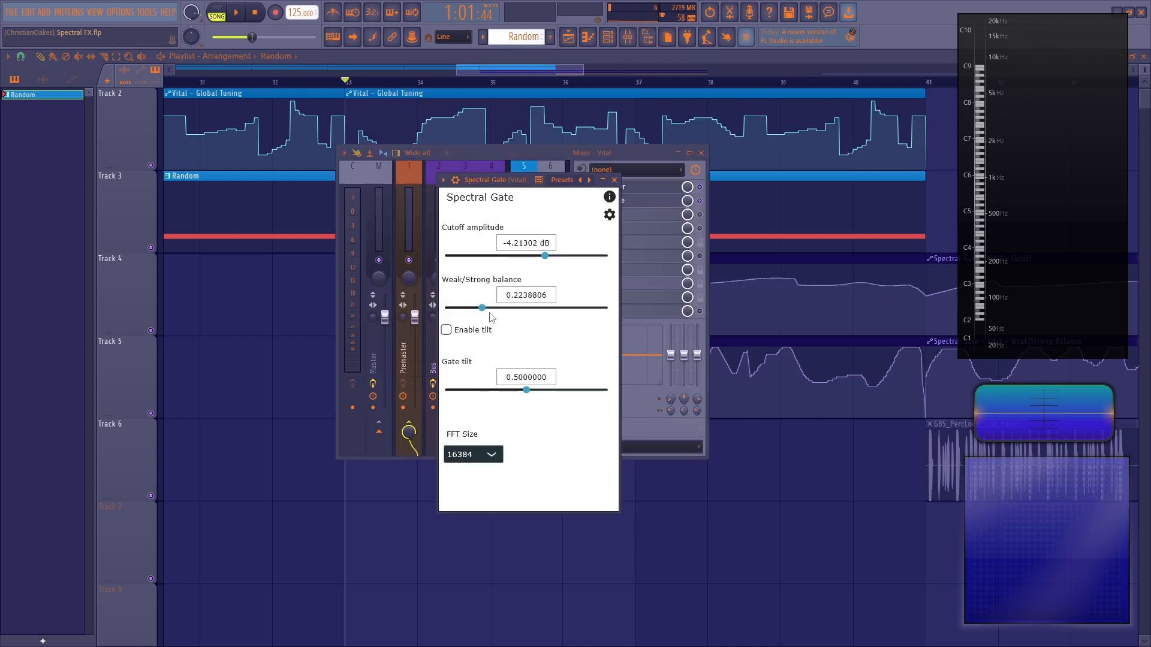
{"action": "left_click_drag", "start_coordinate": [483, 308], "coordinate": [523, 310]}
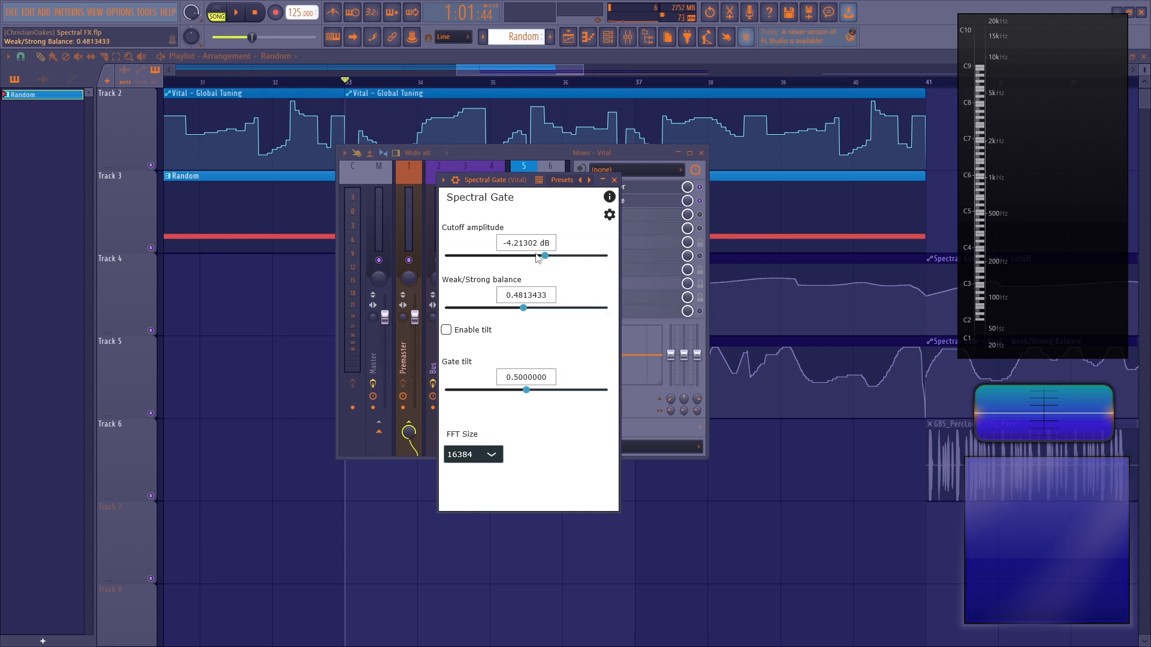
{"action": "left_click_drag", "start_coordinate": [545, 256], "coordinate": [570, 257]}
{"action": "left_click", "coordinate": [613, 180]}
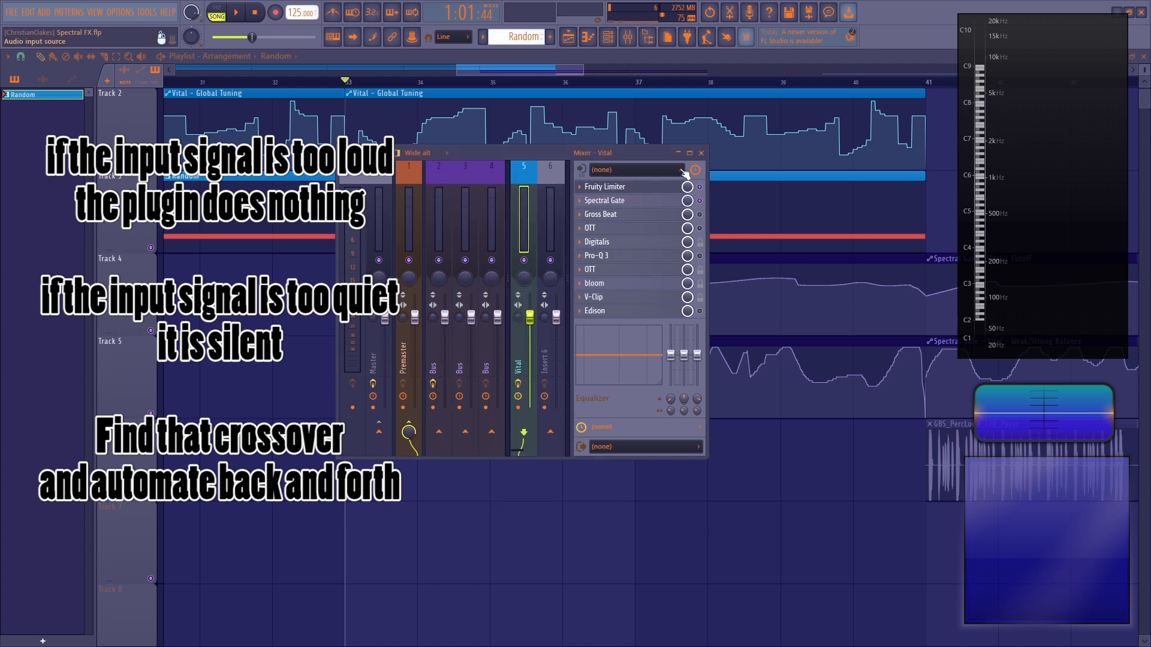
{"action": "left_click", "coordinate": [701, 153]}
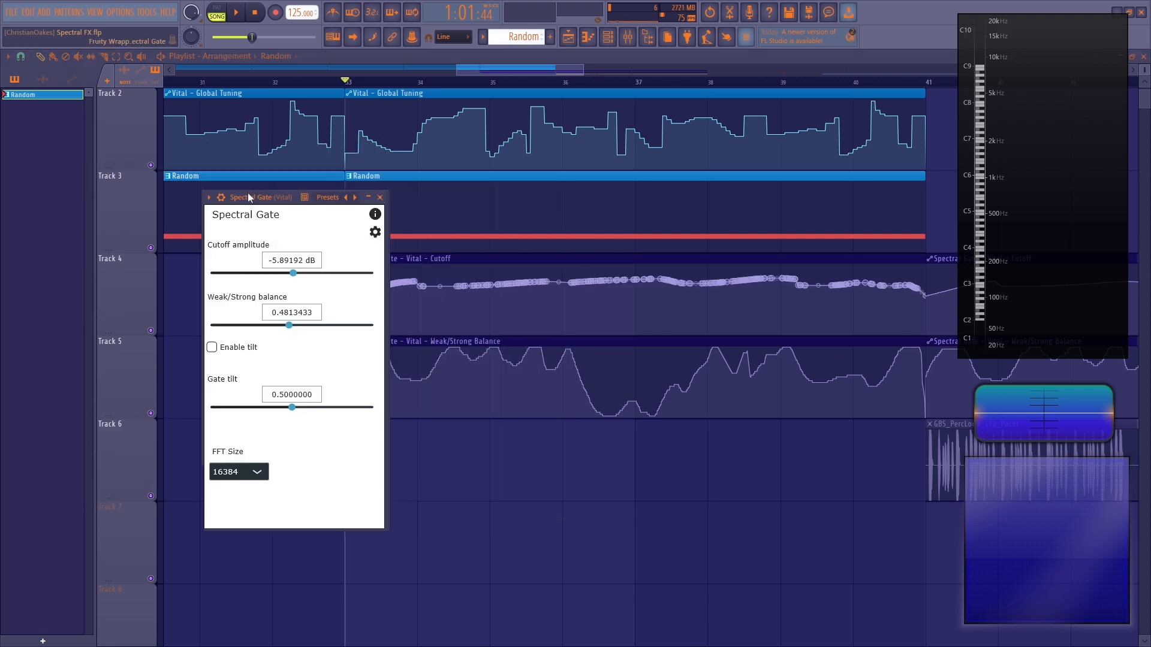
Play the arrangement from bar 33 beside the Spectral Gate window to watch its automated cutoff and balance.
{"action": "left_click_drag", "start_coordinate": [246, 192], "coordinate": [166, 133]}
{"action": "left_click", "coordinate": [236, 15]}
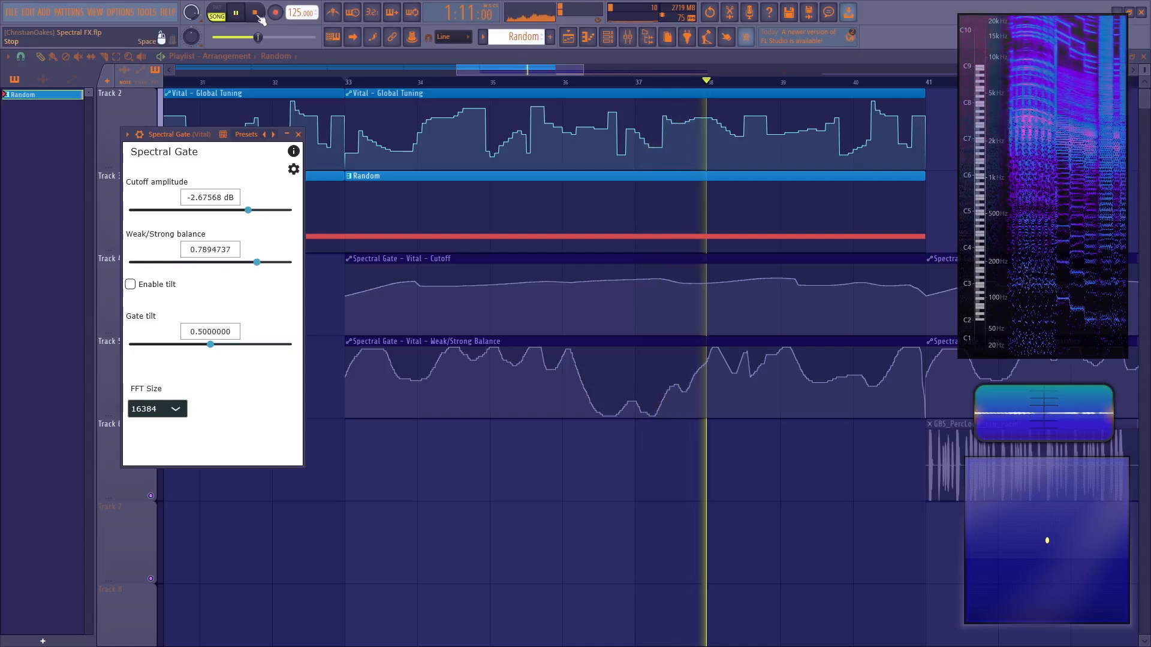
{"action": "left_click", "coordinate": [259, 16]}
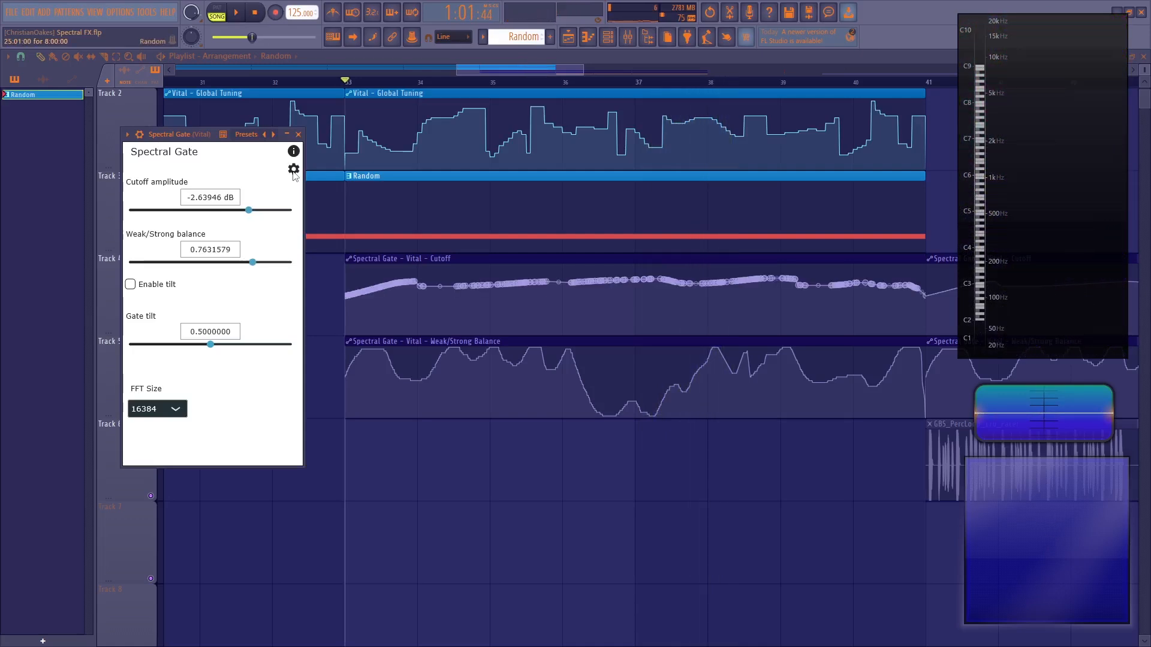
Examine Spectral Gate's settings for FFT style, overlap count and window type.
{"action": "left_click", "coordinate": [293, 169]}
{"action": "left_click", "coordinate": [249, 198]}
{"action": "left_click", "coordinate": [249, 199]}
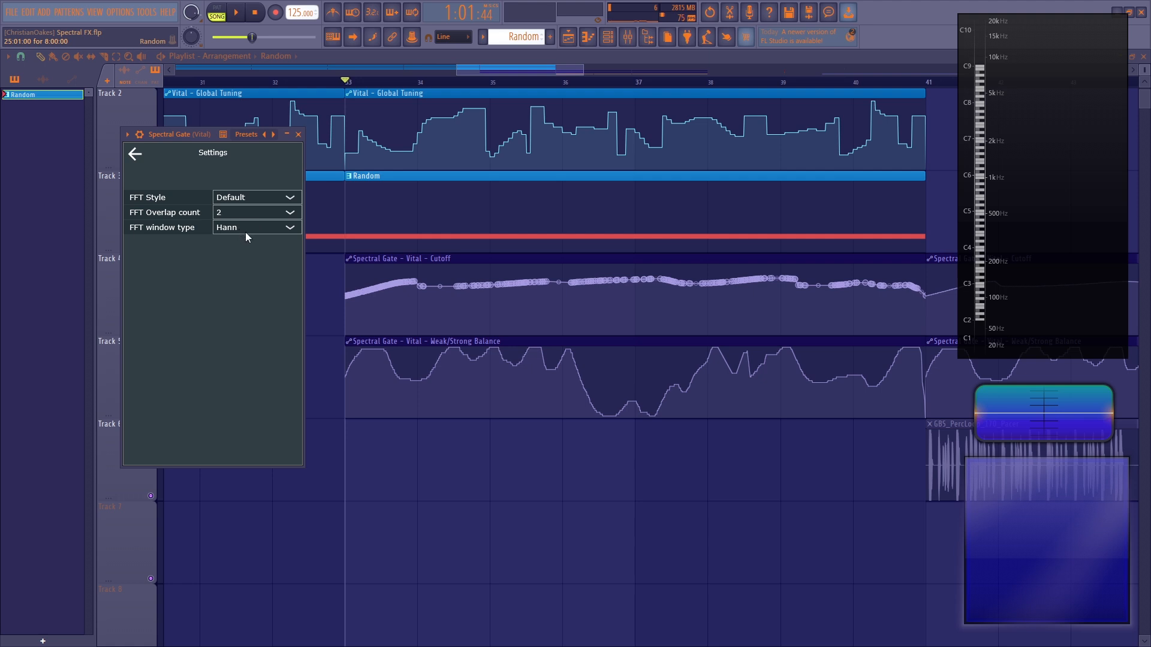
{"action": "left_click", "coordinate": [133, 155]}
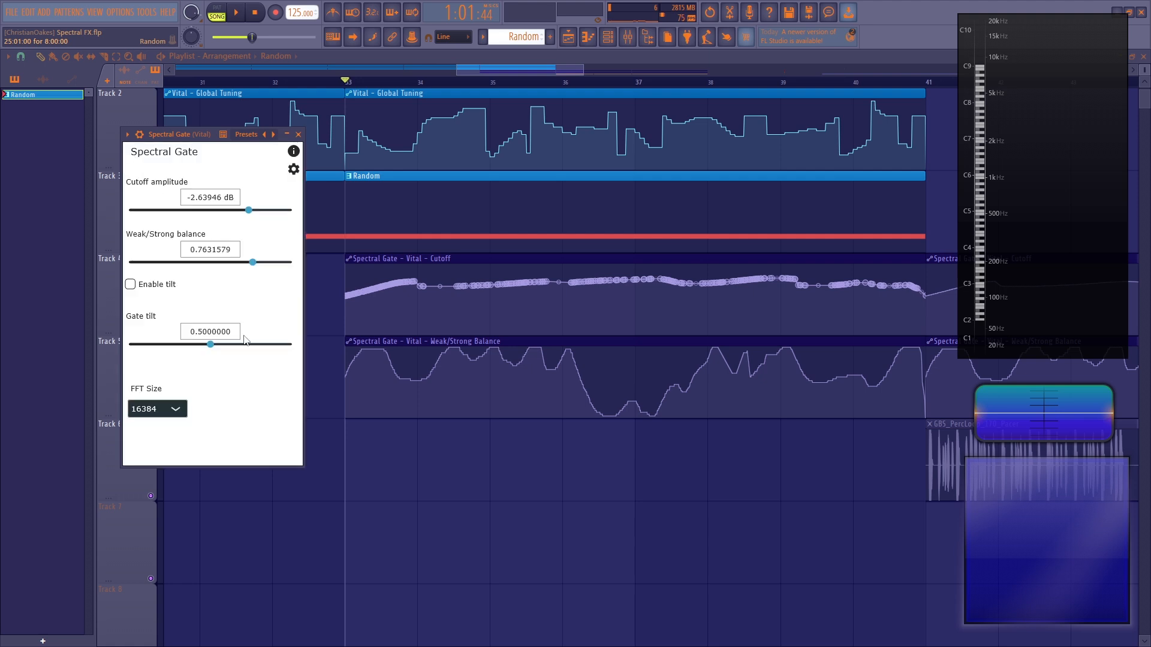
Set Spectral Gate's FFT size to 1048576 (unstable) and check the Vital track's latency in the mixer.
{"action": "left_click", "coordinate": [176, 409]}
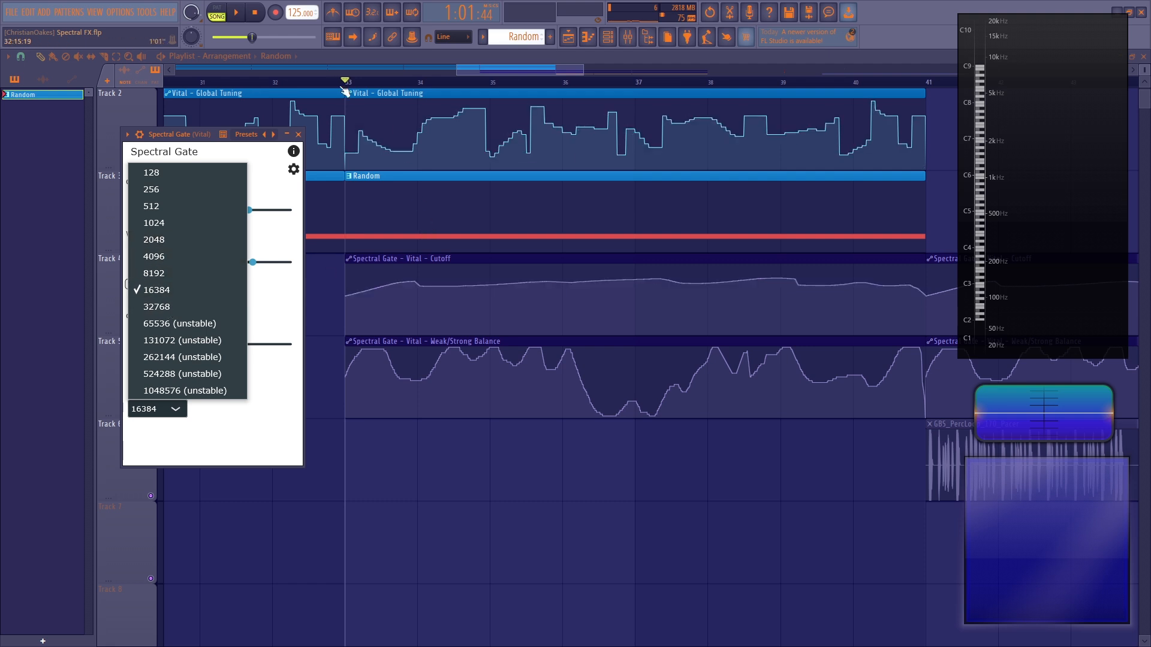
{"action": "left_click", "coordinate": [234, 155]}
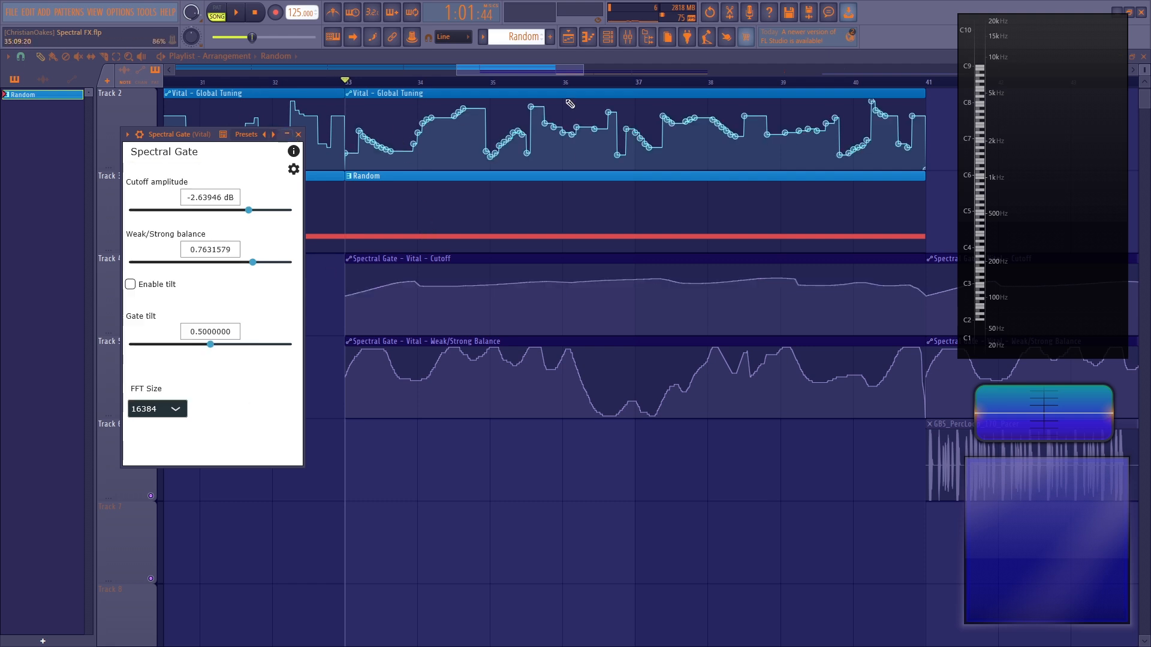
{"action": "left_click", "coordinate": [644, 40]}
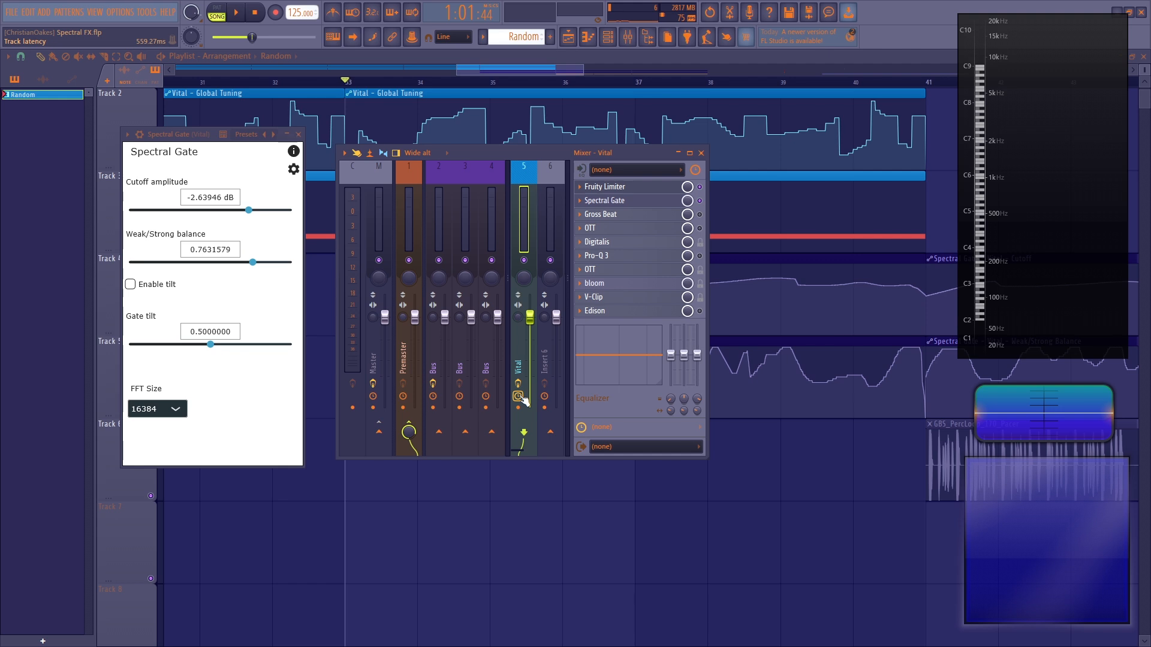
{"action": "left_click", "coordinate": [149, 406]}
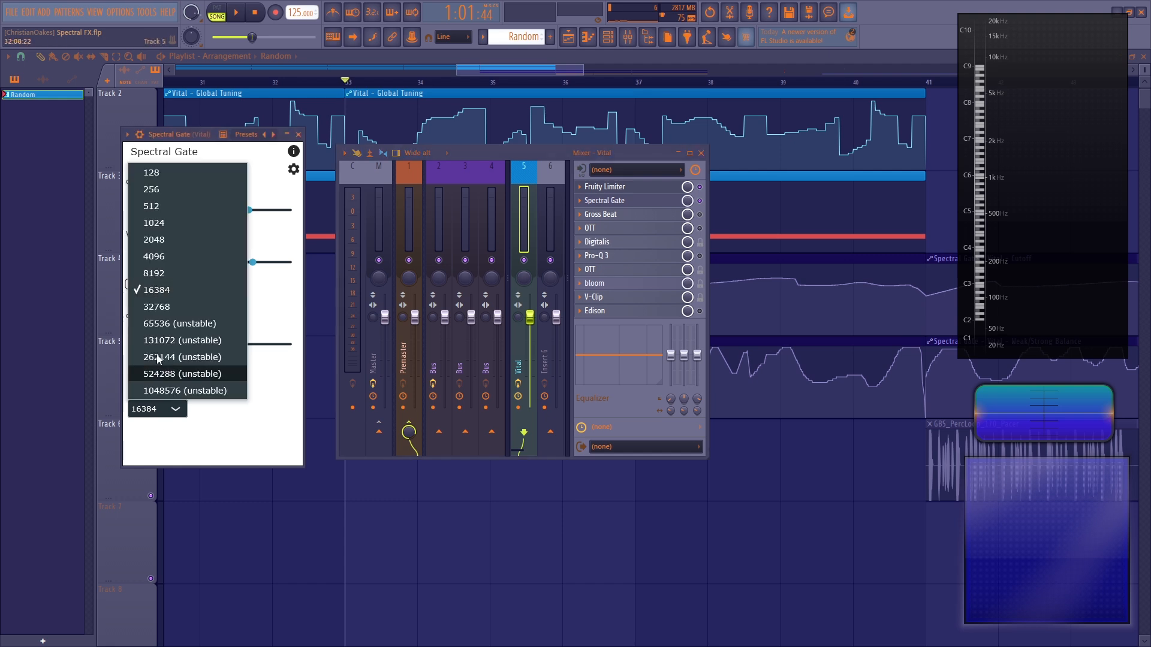
{"action": "left_click", "coordinate": [192, 394]}
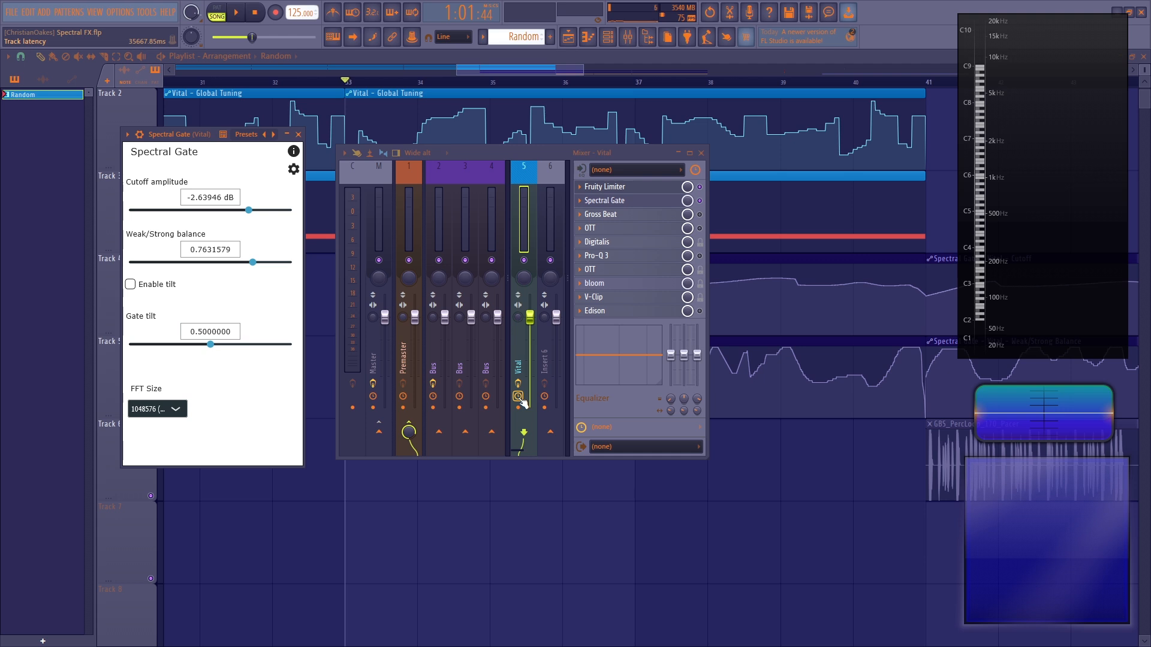
Reduce Spectral Gate's FFT size to 32768 and settle on 16384.
{"action": "left_click", "coordinate": [177, 408]}
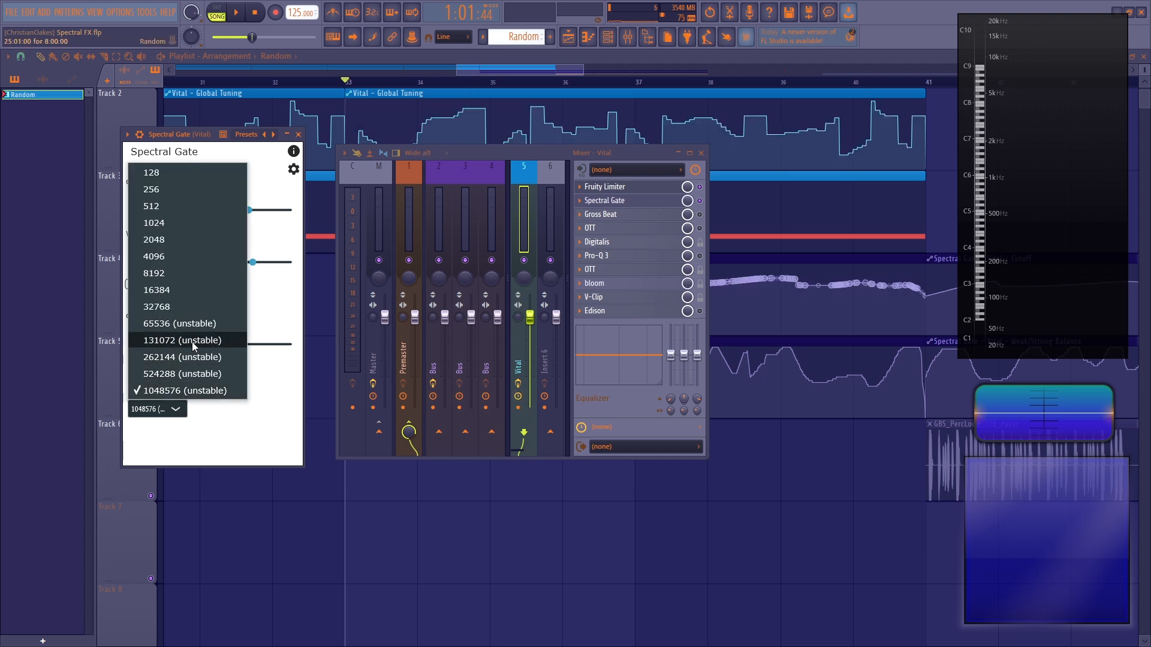
{"action": "left_click", "coordinate": [174, 302]}
{"action": "left_click", "coordinate": [163, 409]}
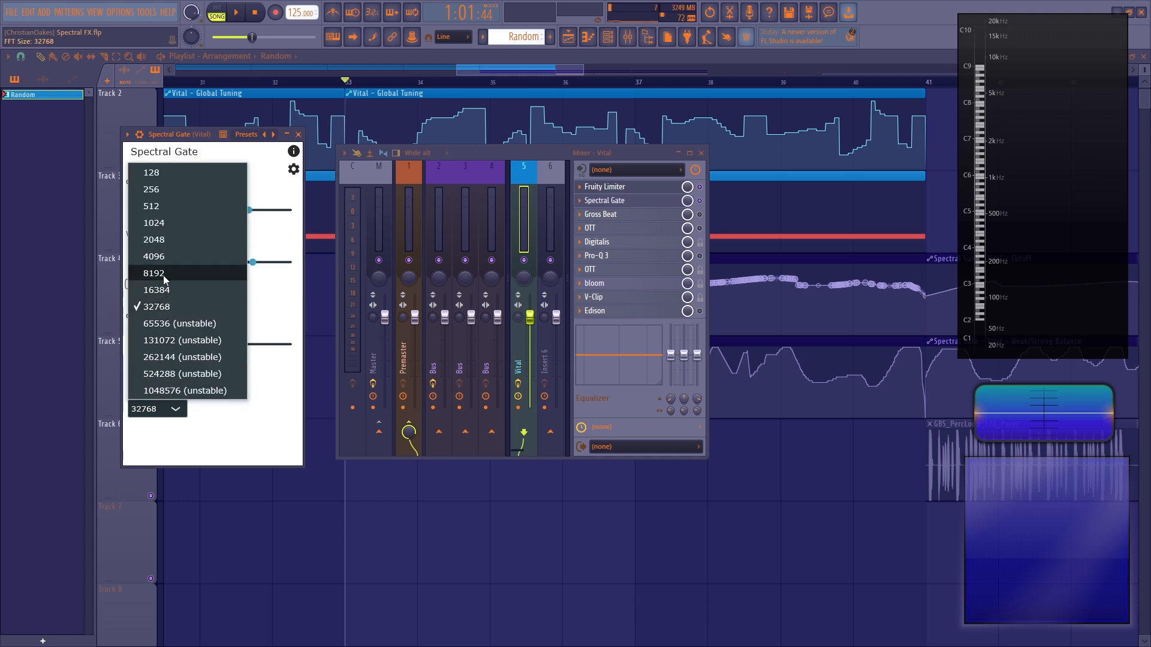
{"action": "left_click", "coordinate": [169, 287]}
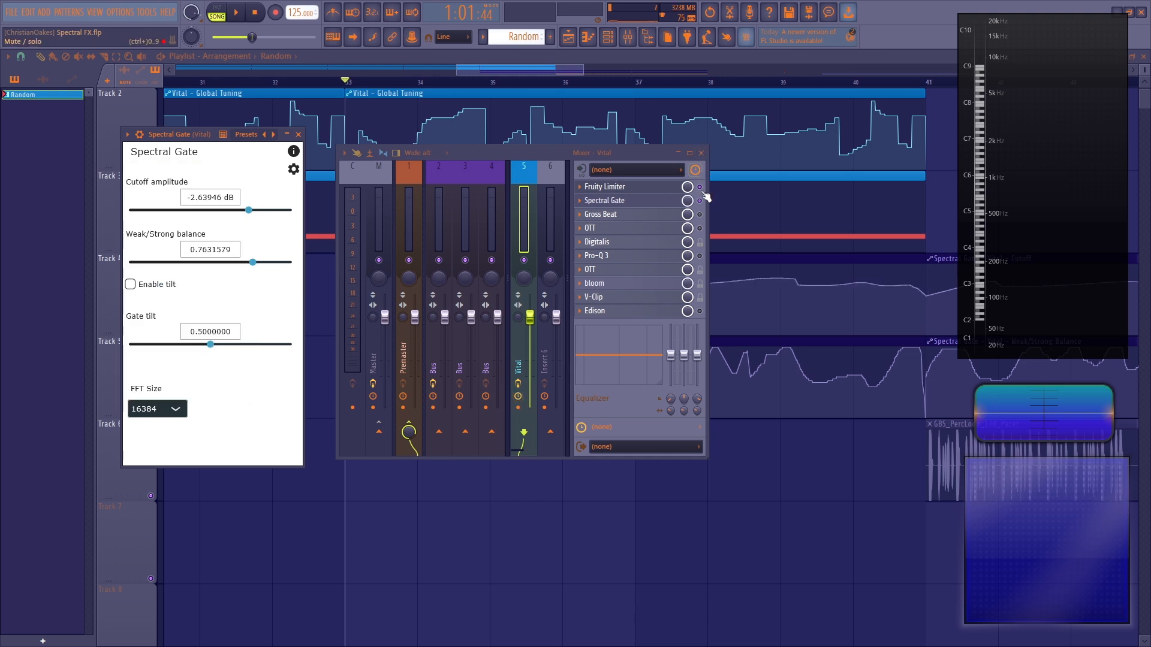
Open Gross Beat on the Vital track and examine its Yung Davis time pattern and preset list.
{"action": "left_click", "coordinate": [666, 215]}
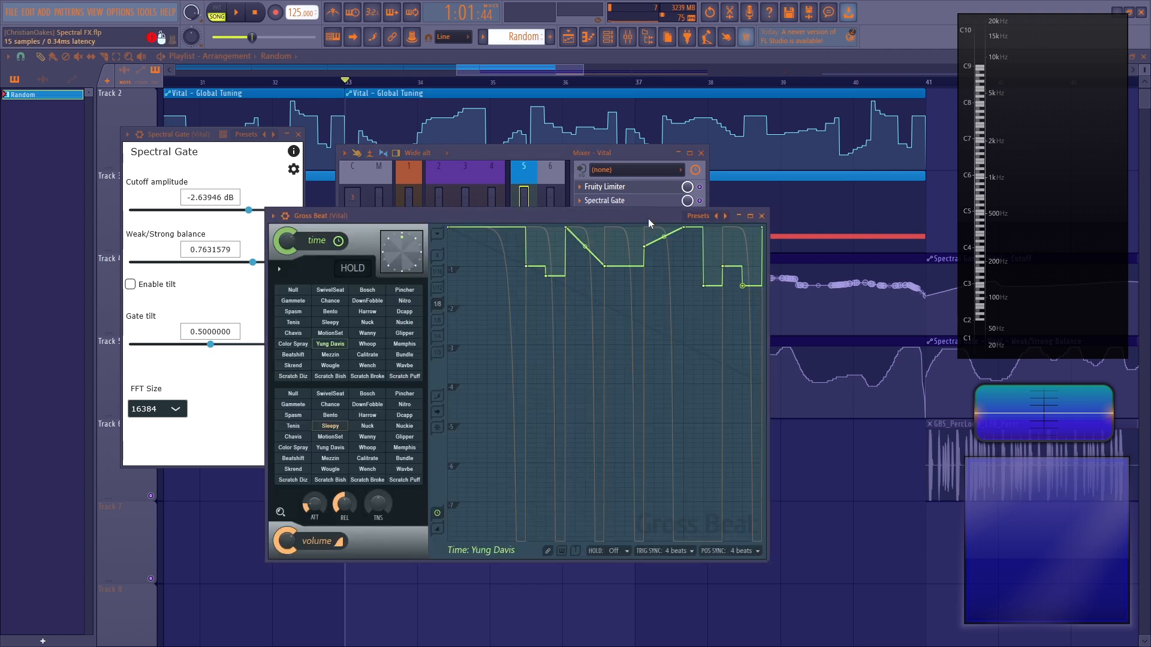
{"action": "left_click", "coordinate": [761, 215]}
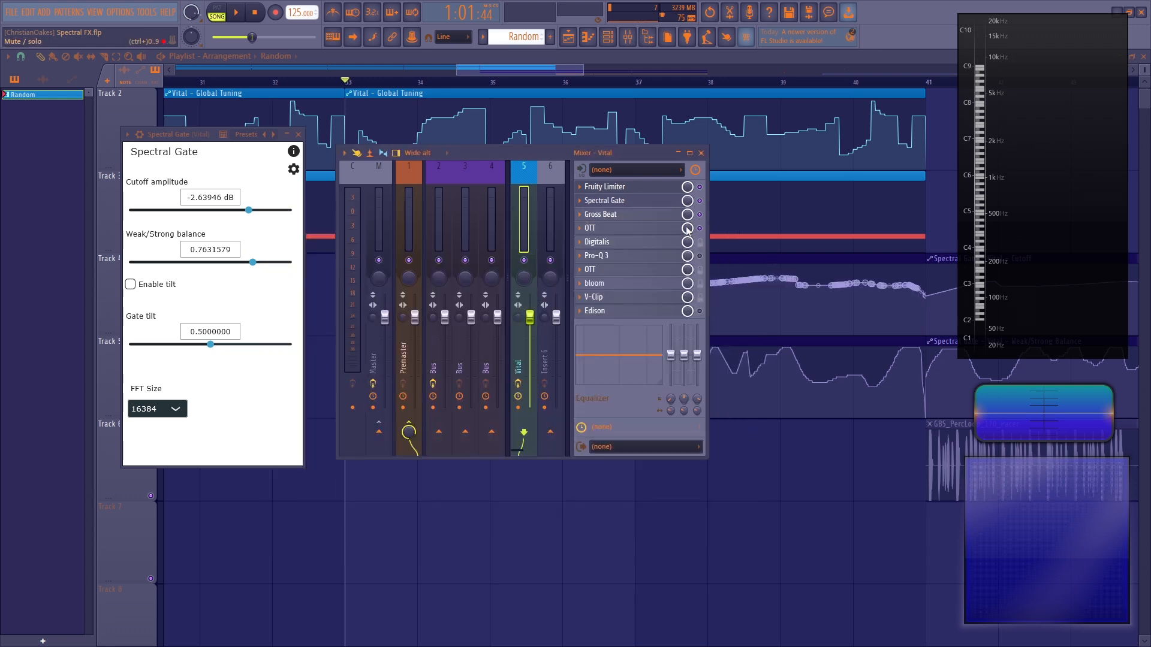
{"action": "left_click", "coordinate": [627, 213]}
{"action": "left_click_drag", "start_coordinate": [627, 214], "coordinate": [617, 193]}
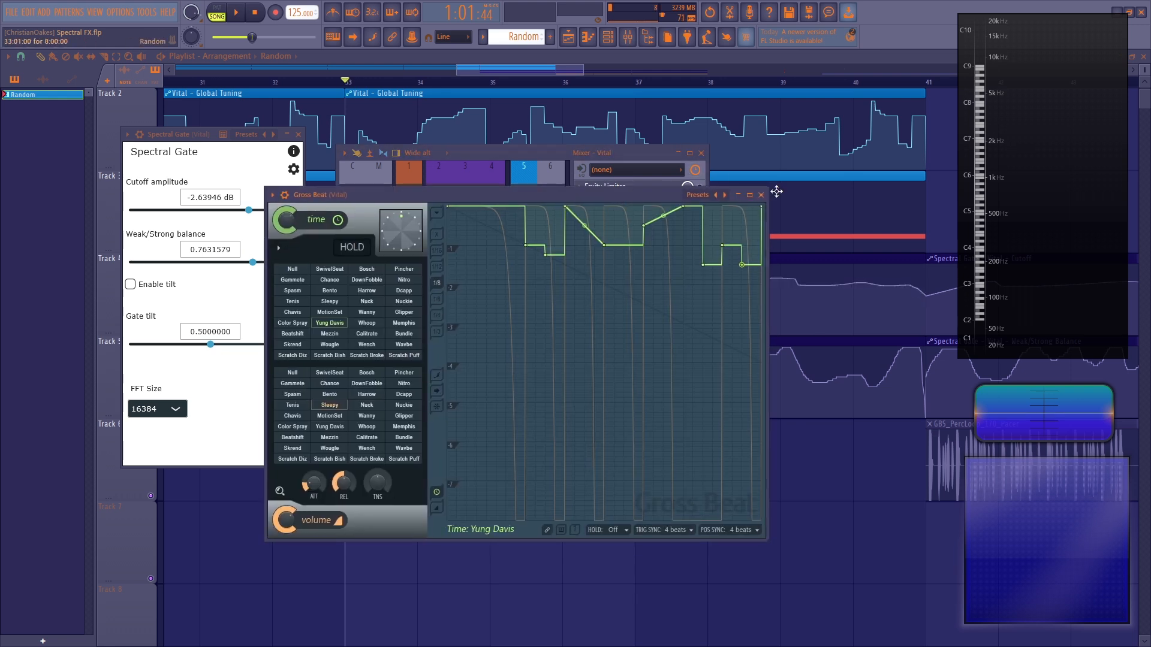
{"action": "left_click", "coordinate": [697, 194]}
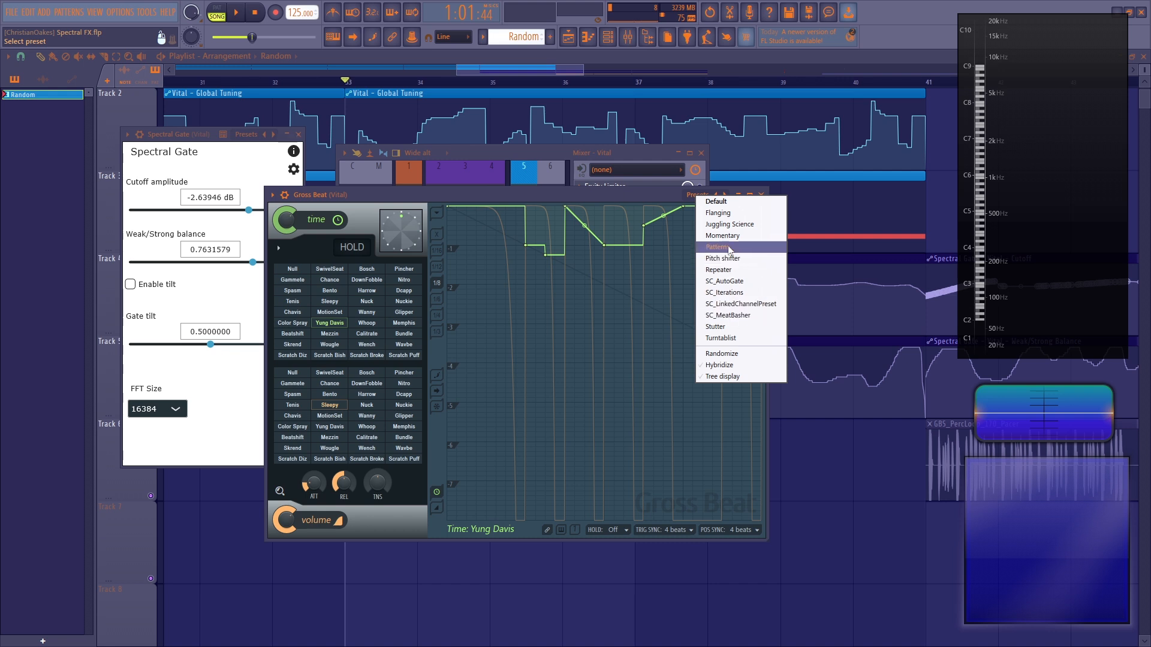
{"action": "left_click", "coordinate": [640, 198]}
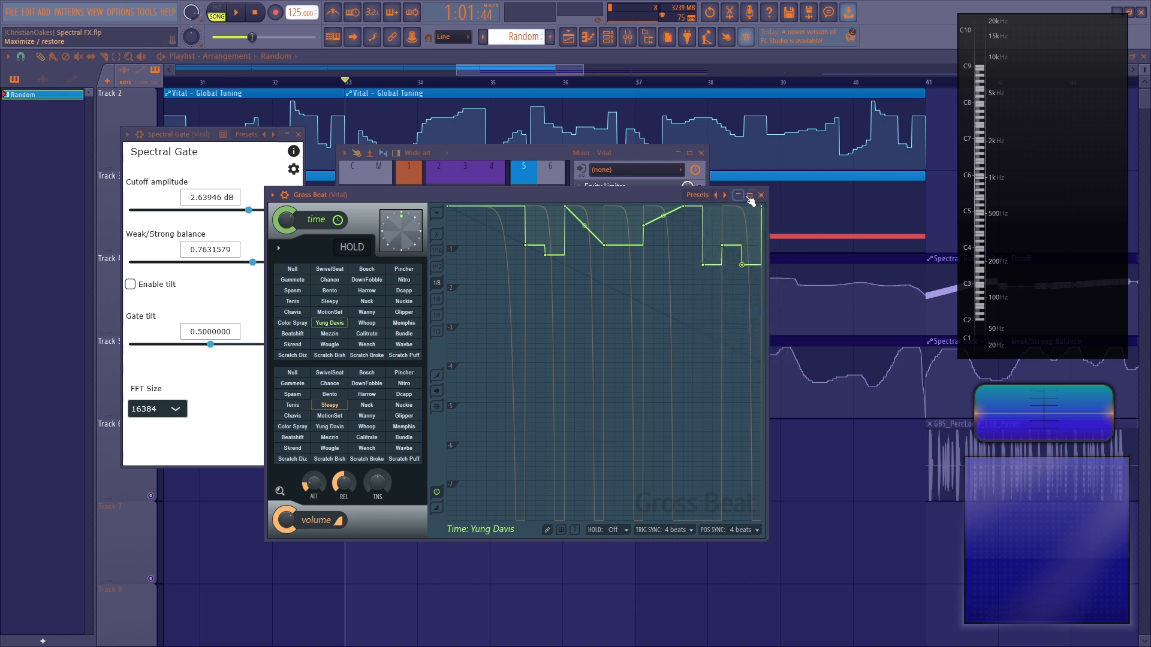
Play the arrangement from bar 33 to hear Gross Beat's effect, close its window and stop playback.
{"action": "key", "text": "space"}
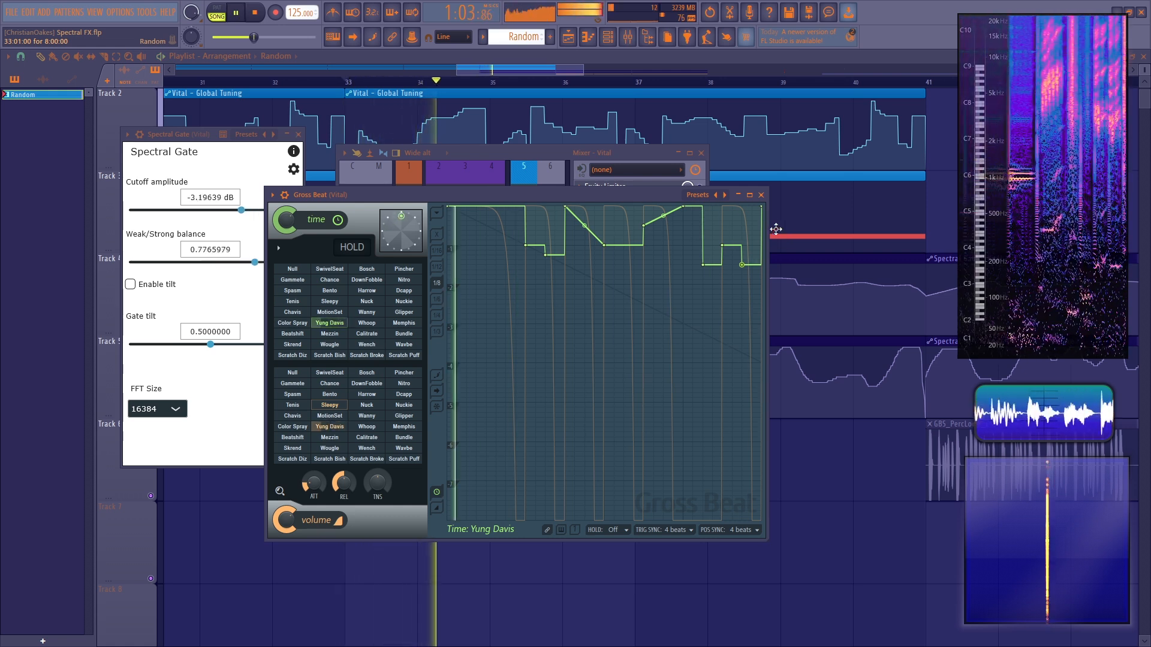
{"action": "left_click", "coordinate": [761, 195]}
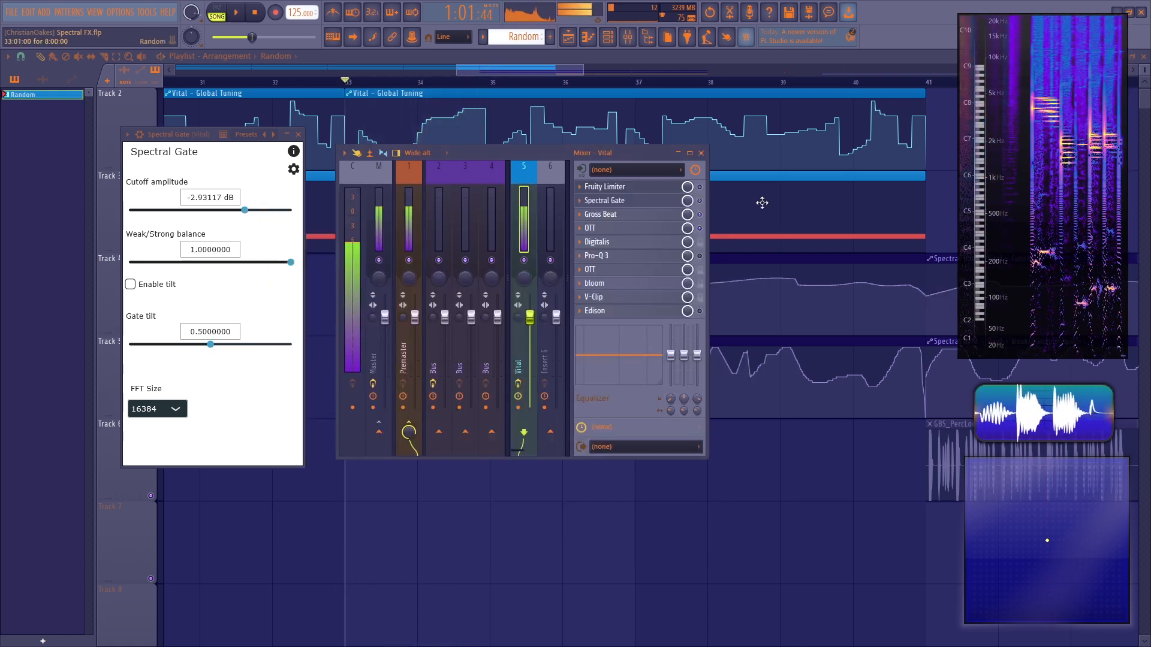
{"action": "key", "text": "space"}
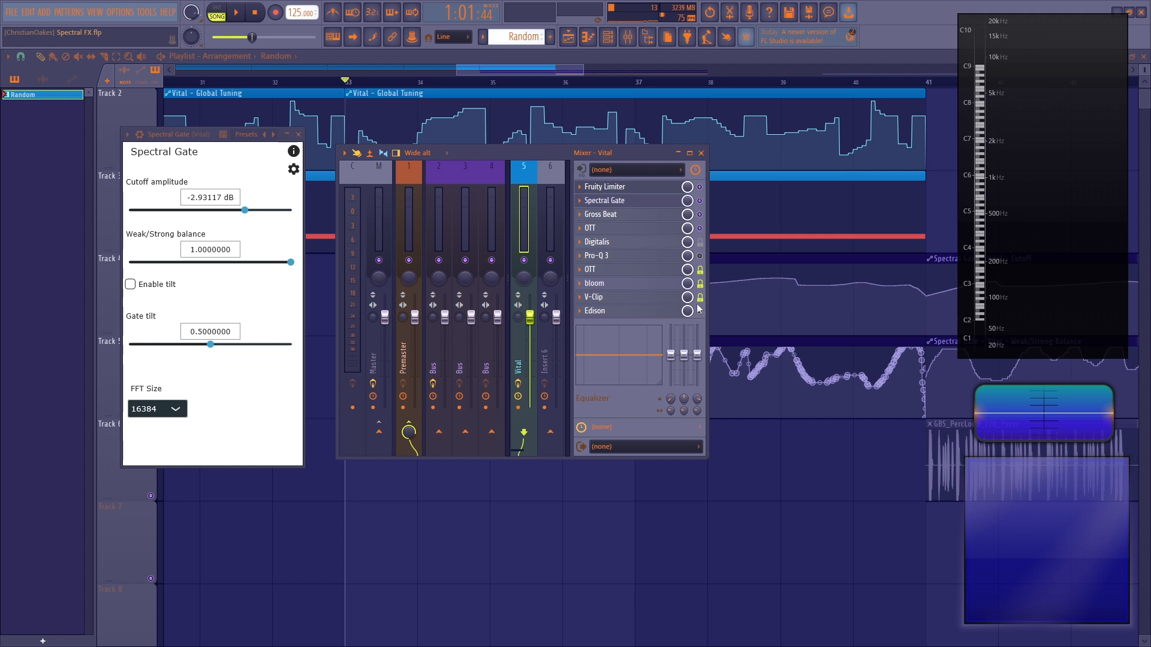
Inspect the second OTT, bloom, V-Clip and Digitalis effects in the Vital track's chain.
{"action": "left_click", "coordinate": [606, 273]}
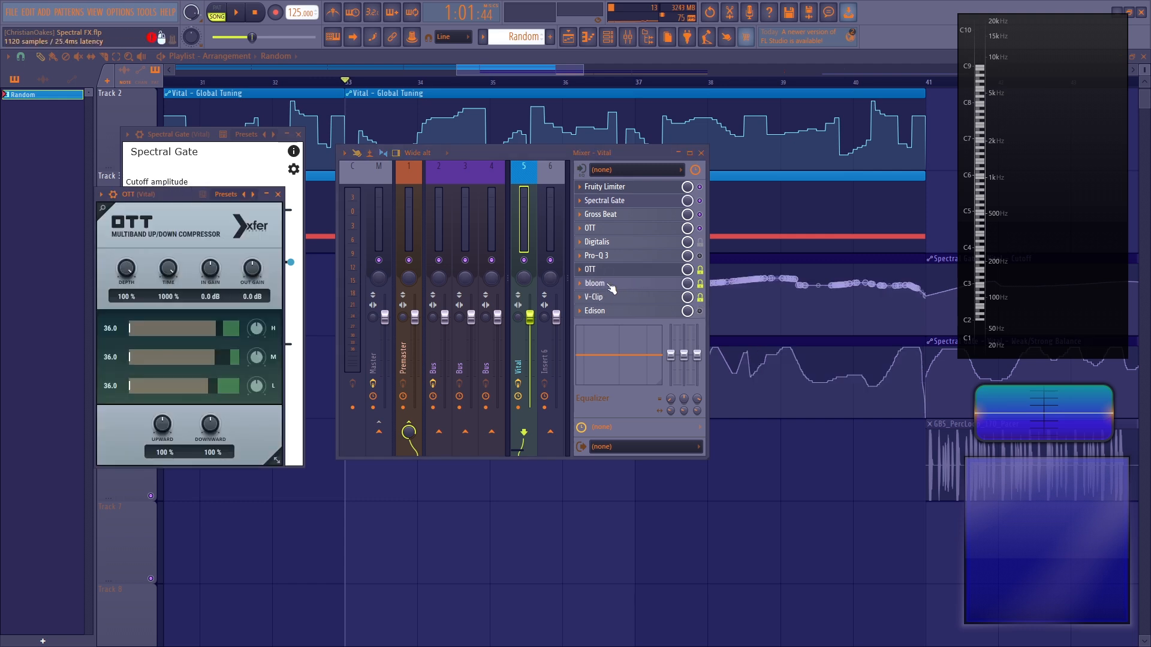
{"action": "left_click", "coordinate": [610, 285]}
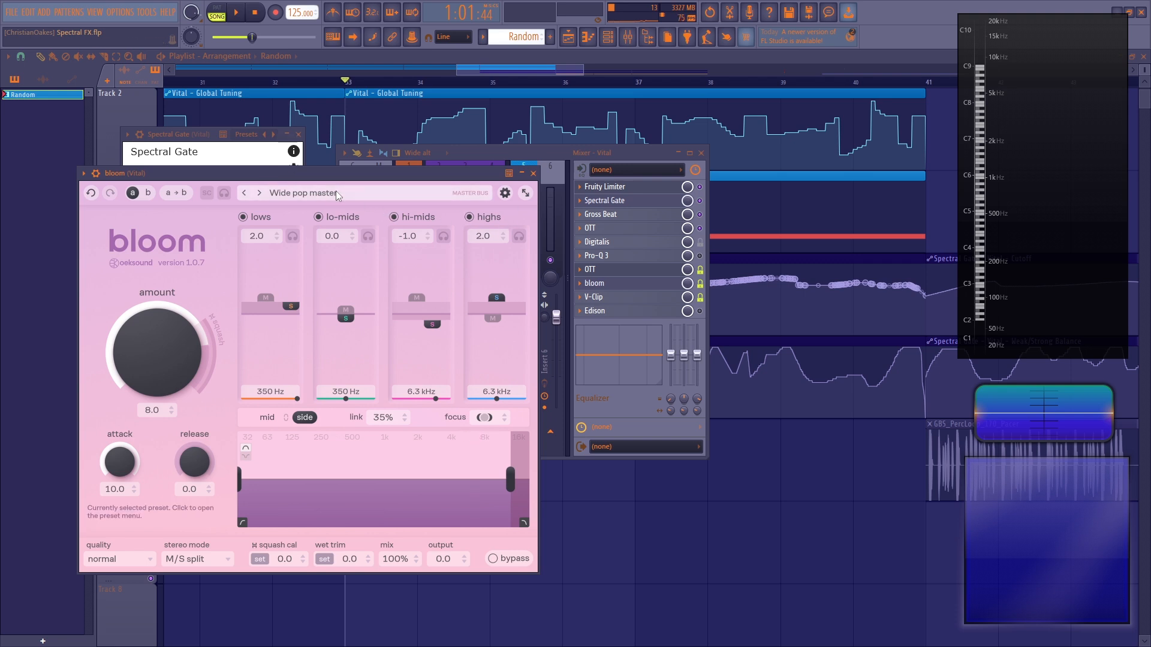
{"action": "left_click", "coordinate": [533, 174]}
{"action": "left_click", "coordinate": [603, 298]}
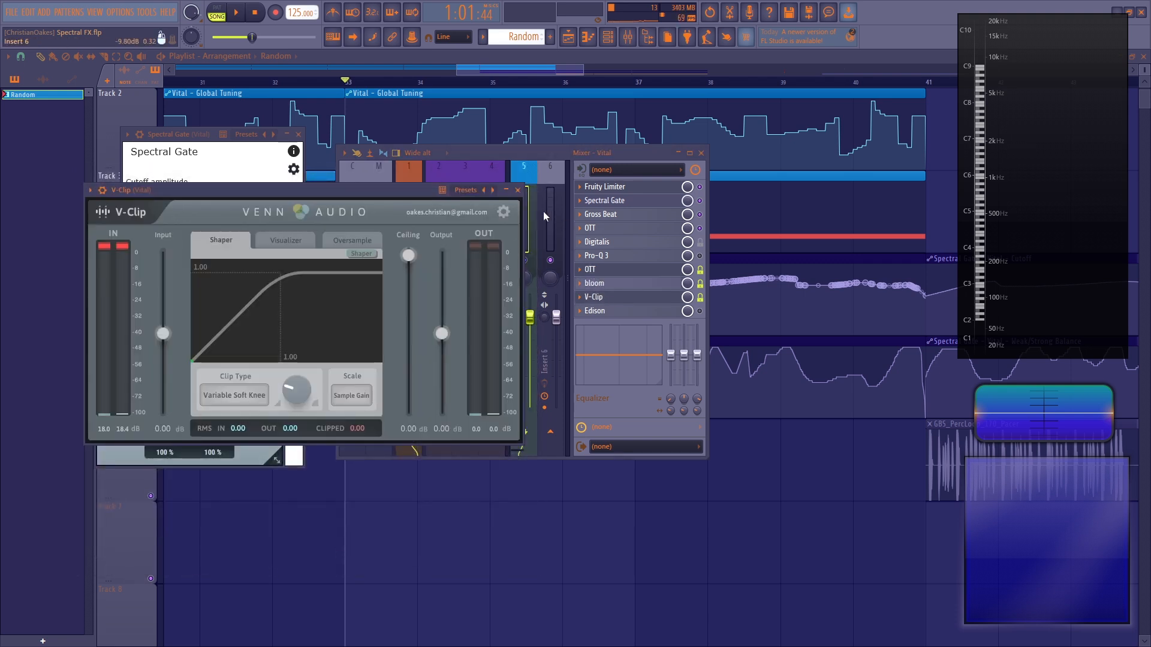
{"action": "left_click", "coordinate": [519, 191]}
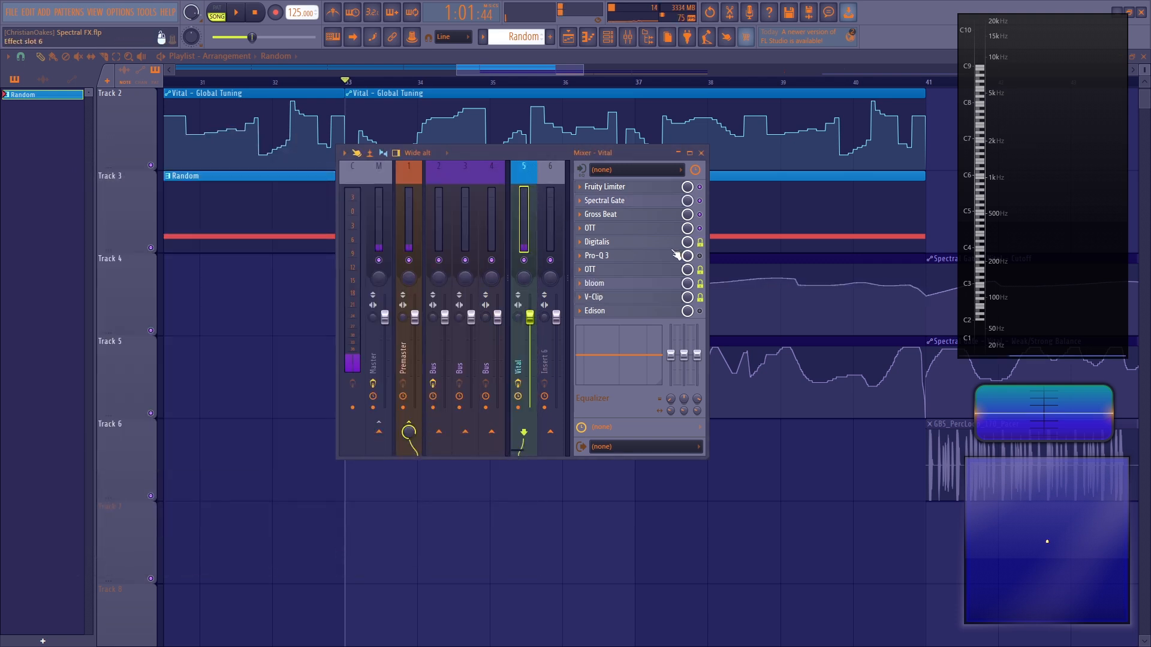
{"action": "left_click", "coordinate": [643, 243]}
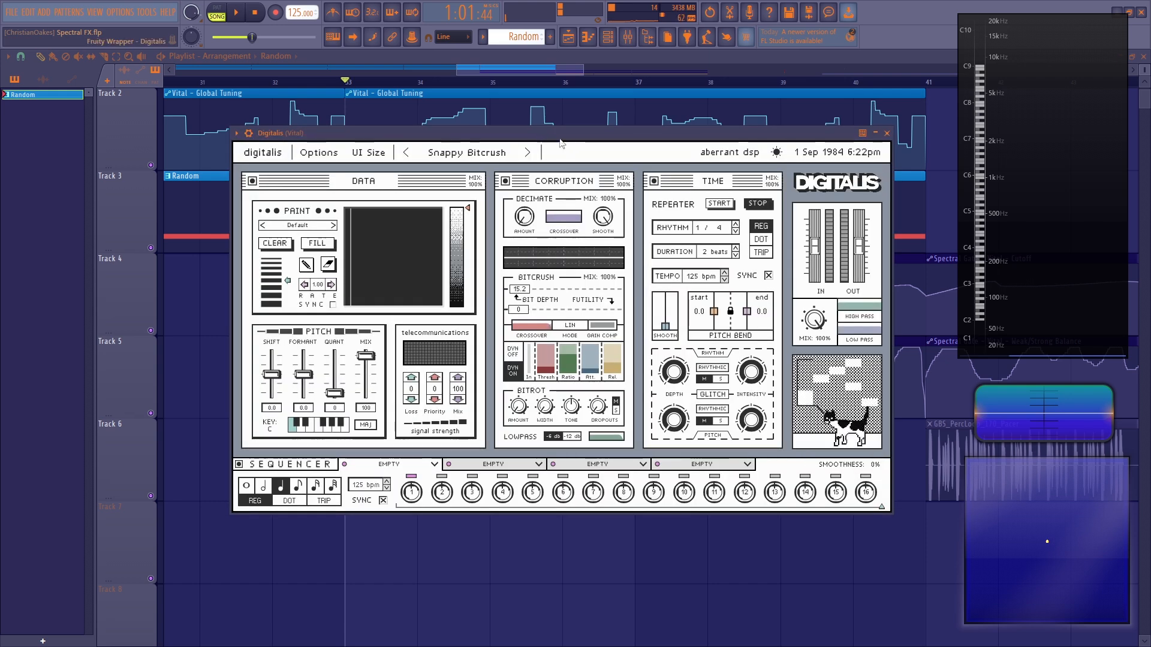
{"action": "left_click", "coordinate": [887, 133]}
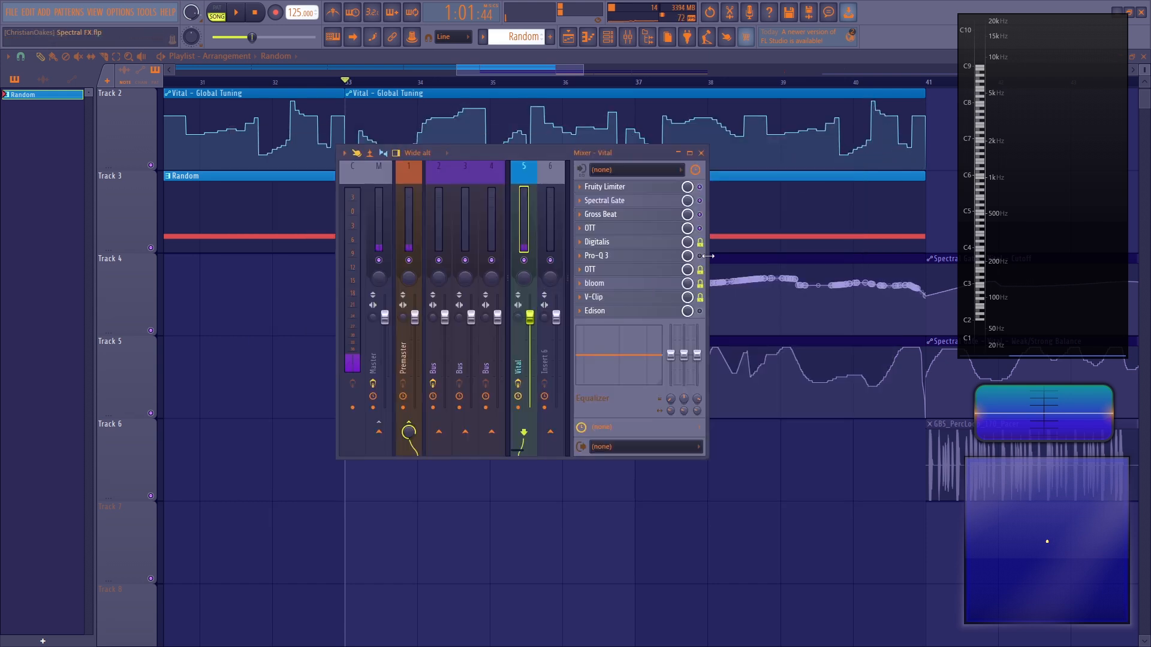
Try a bell cut of -3.82 dB at 219.09 Hz on the Side signal in Pro-Q 3, delete the band and close the equalizer.
{"action": "left_click", "coordinate": [653, 257]}
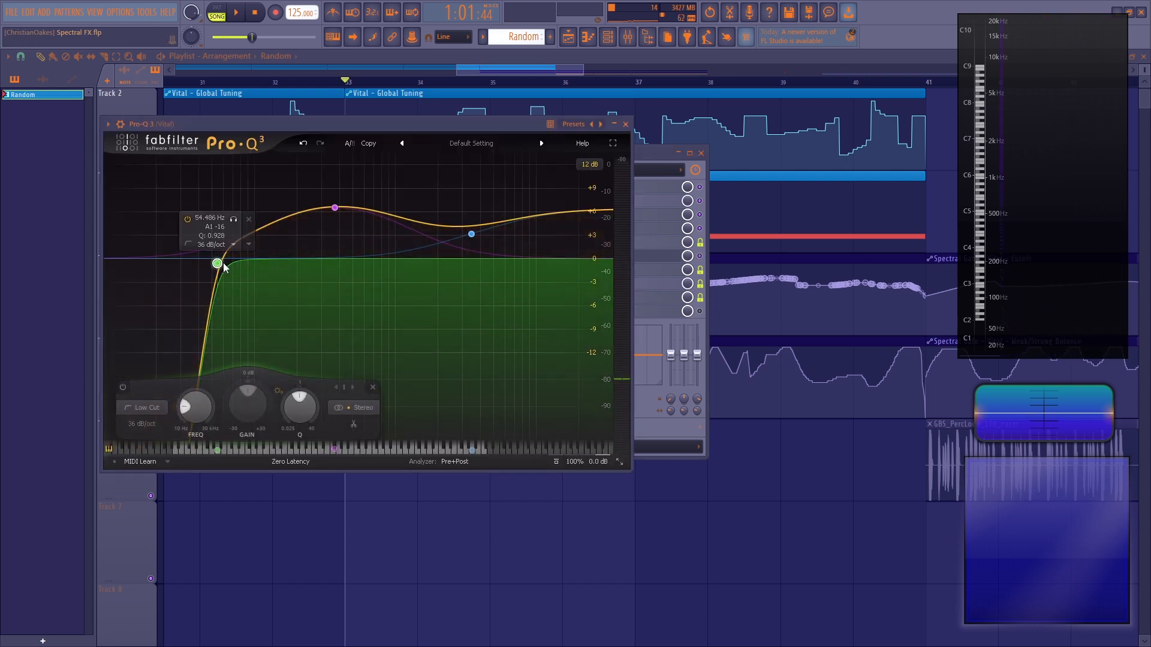
{"action": "double_click", "coordinate": [302, 288]}
{"action": "left_click", "coordinate": [410, 407]}
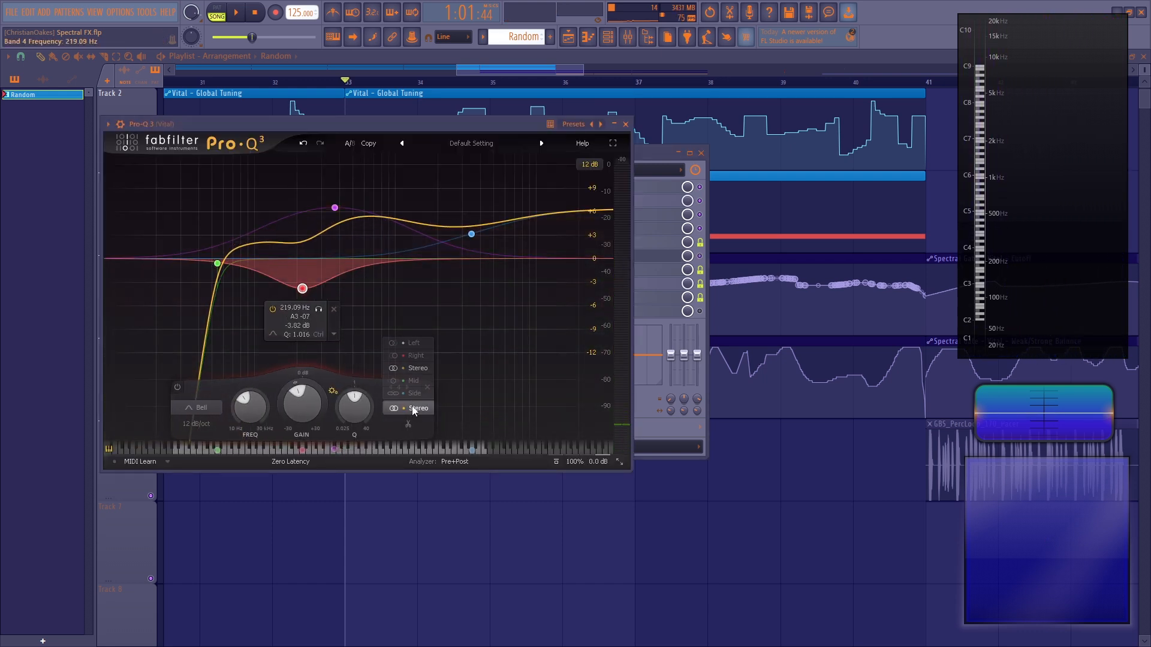
{"action": "left_click", "coordinate": [413, 393]}
{"action": "scroll", "coordinate": [211, 405], "scroll_direction": "down", "scroll_amount": 1}
{"action": "left_click_drag", "start_coordinate": [302, 274], "coordinate": [537, 418]}
{"action": "left_click", "coordinate": [595, 387]}
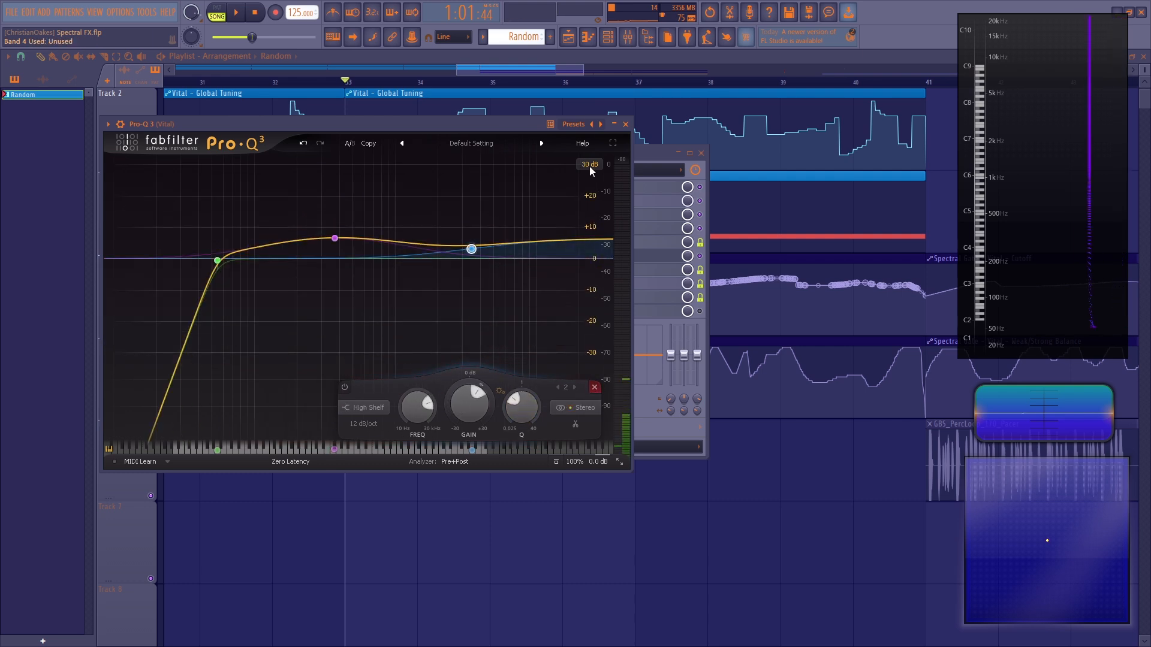
{"action": "left_click", "coordinate": [625, 125]}
Open Edison on the Vital track and clear its existing recording.
{"action": "left_click", "coordinate": [599, 242]}
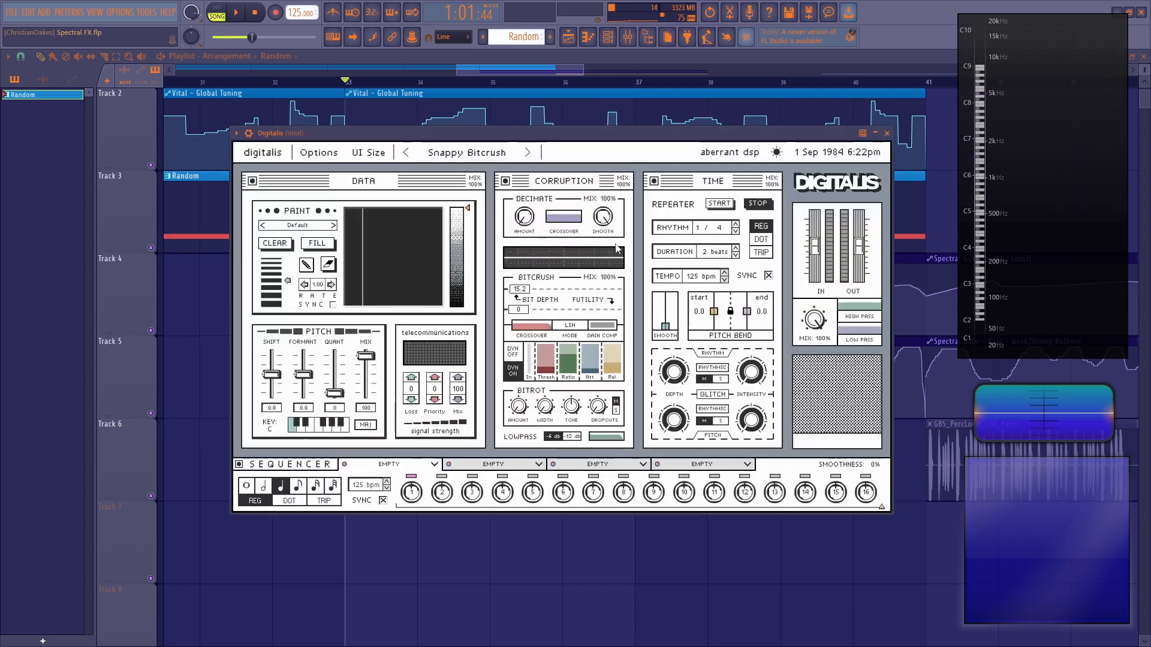
{"action": "left_click", "coordinate": [636, 37]}
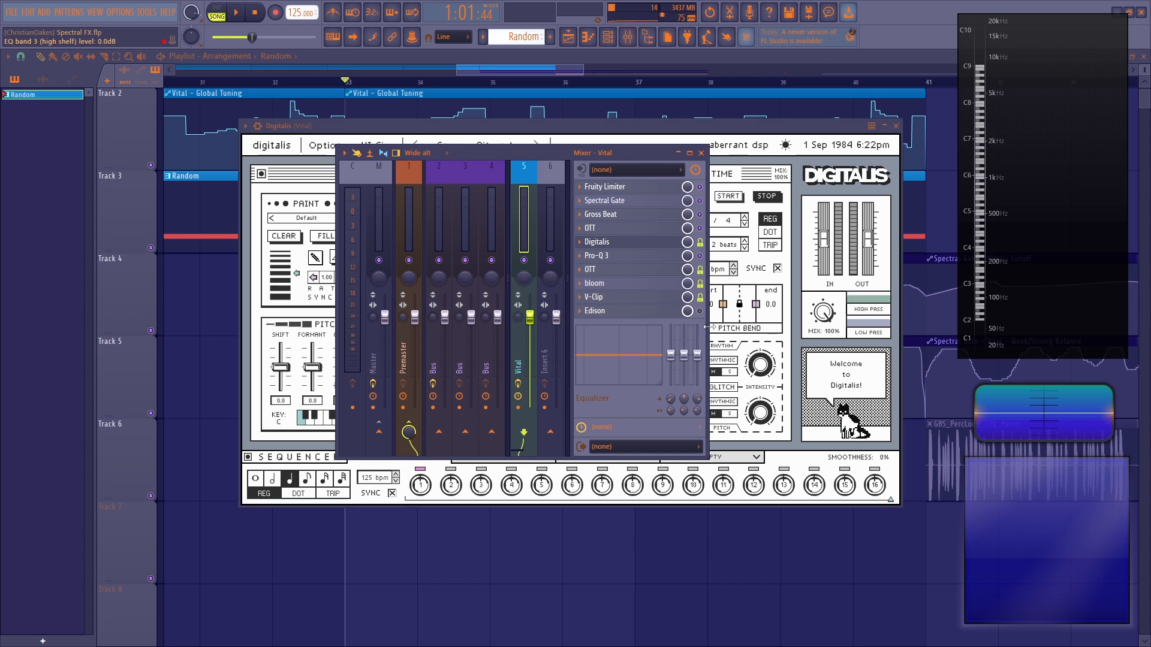
{"action": "left_click", "coordinate": [635, 313]}
{"action": "left_click_drag", "start_coordinate": [480, 143], "coordinate": [655, 323]}
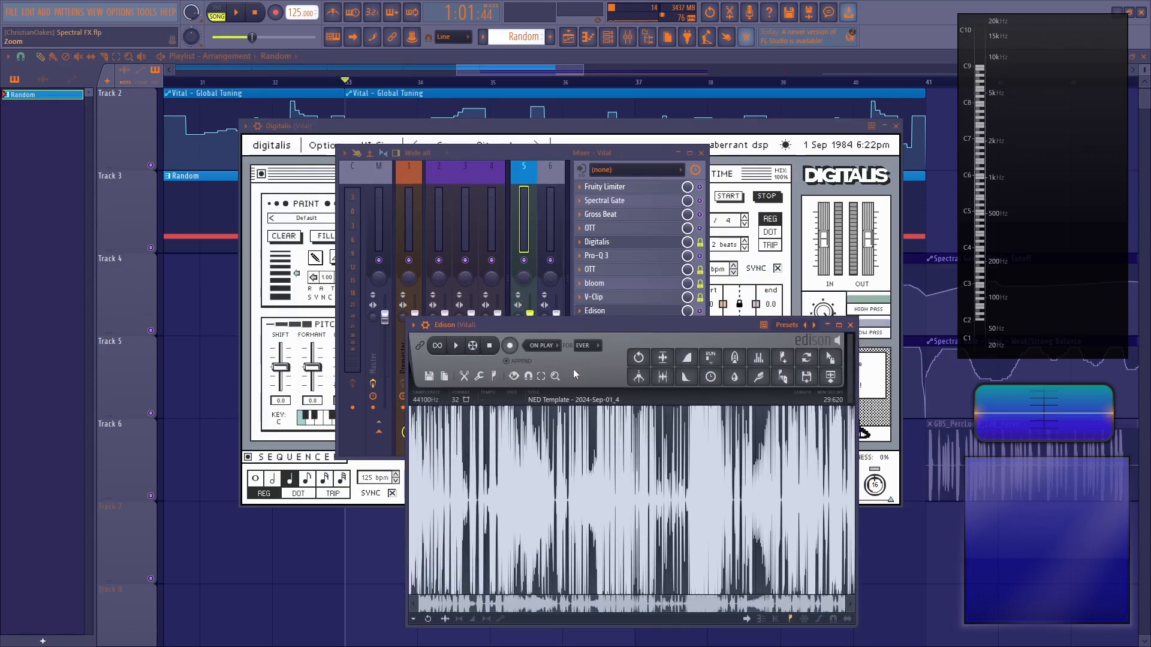
{"action": "left_click_drag", "start_coordinate": [573, 325], "coordinate": [571, 292]}
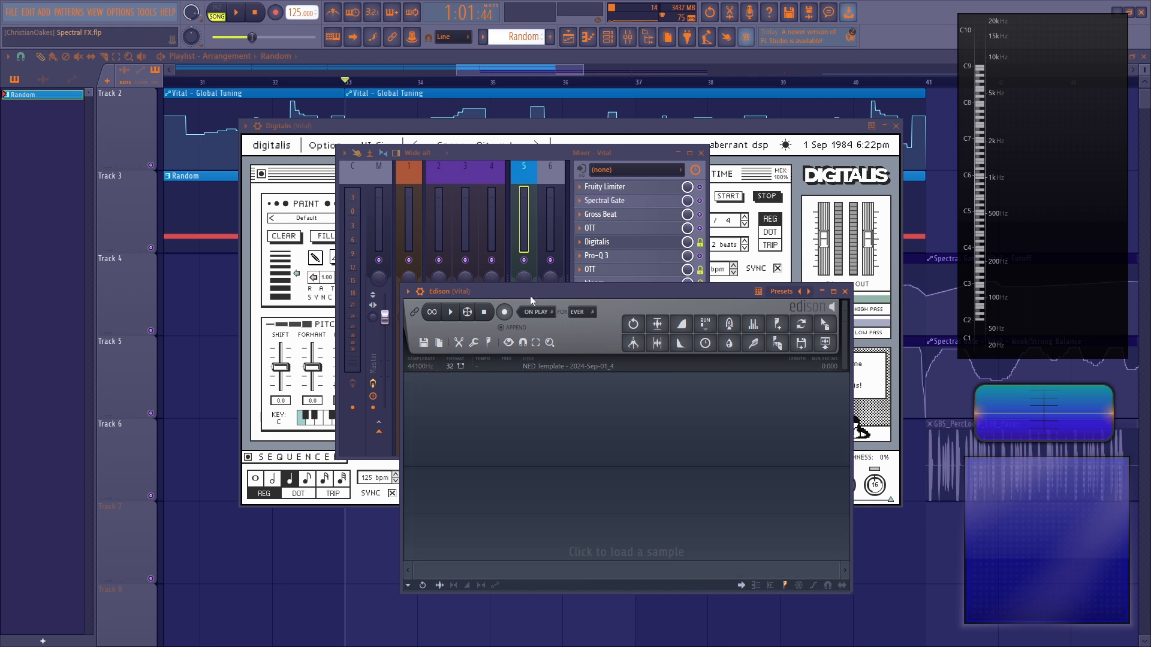
Set Edison to record now with no time limit, start the recording and close its window.
{"action": "left_click", "coordinate": [588, 312]}
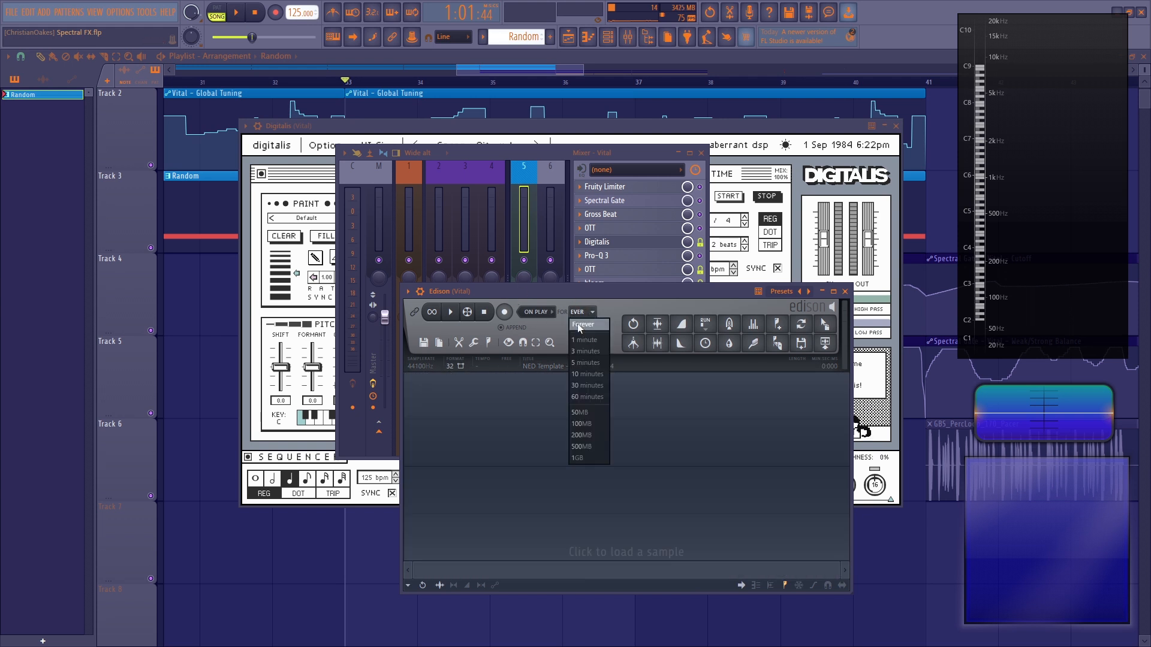
{"action": "left_click", "coordinate": [581, 326]}
{"action": "left_click", "coordinate": [587, 314]}
{"action": "left_click", "coordinate": [582, 326]}
{"action": "left_click", "coordinate": [507, 314]}
{"action": "left_click", "coordinate": [545, 313]}
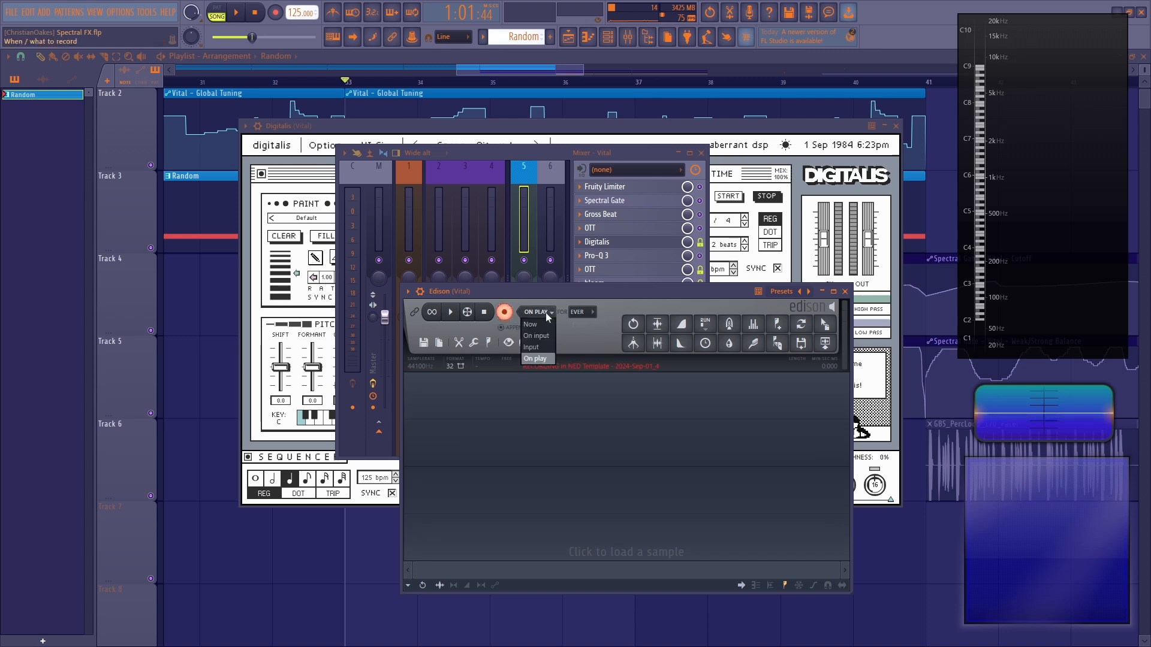
{"action": "left_click", "coordinate": [536, 328]}
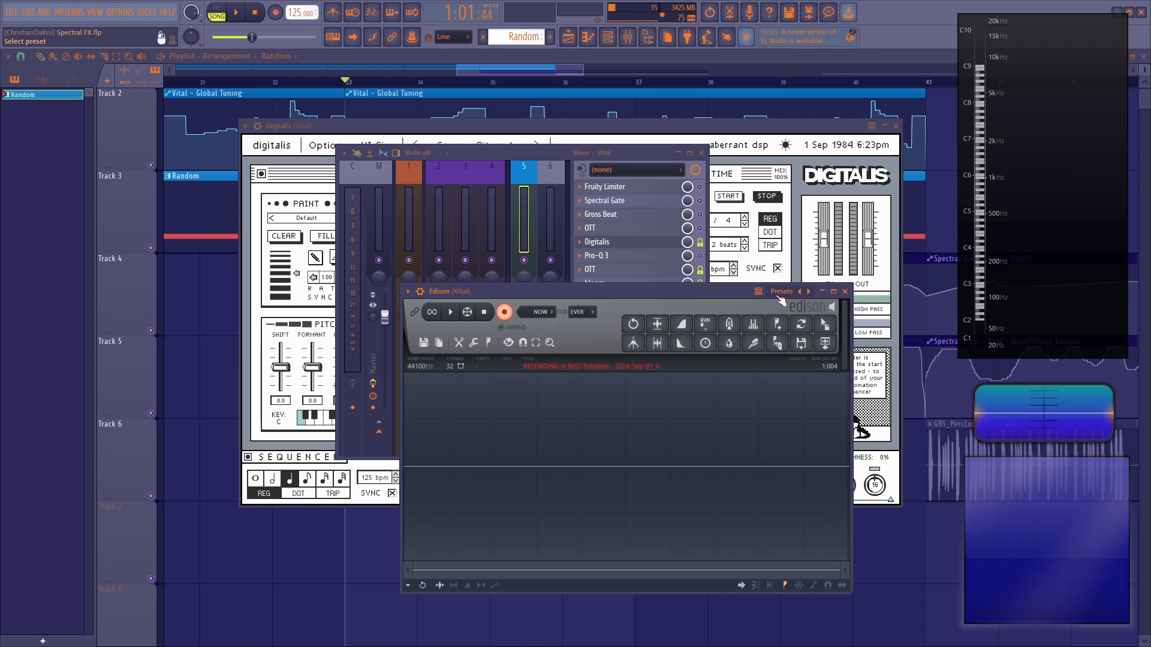
{"action": "left_click", "coordinate": [845, 292]}
Open Digitalis from the Vital track and load its Broken Spaceship sound design preset while the arrangement plays.
{"action": "left_click", "coordinate": [376, 148]}
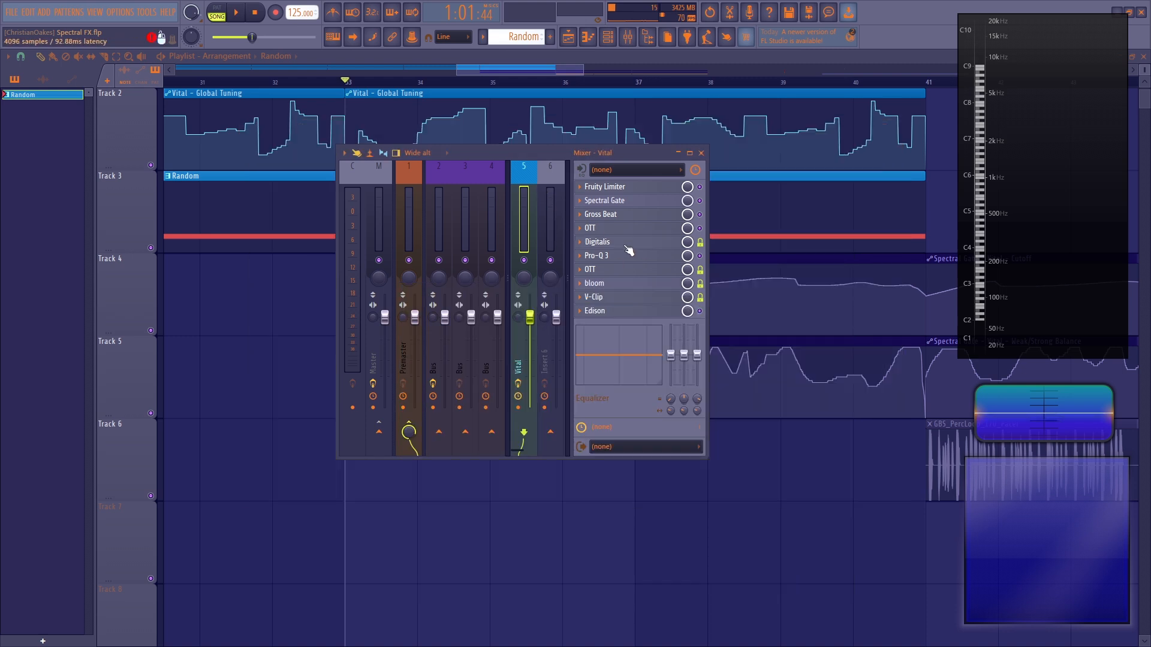
{"action": "left_click_drag", "start_coordinate": [426, 121], "coordinate": [415, 112]}
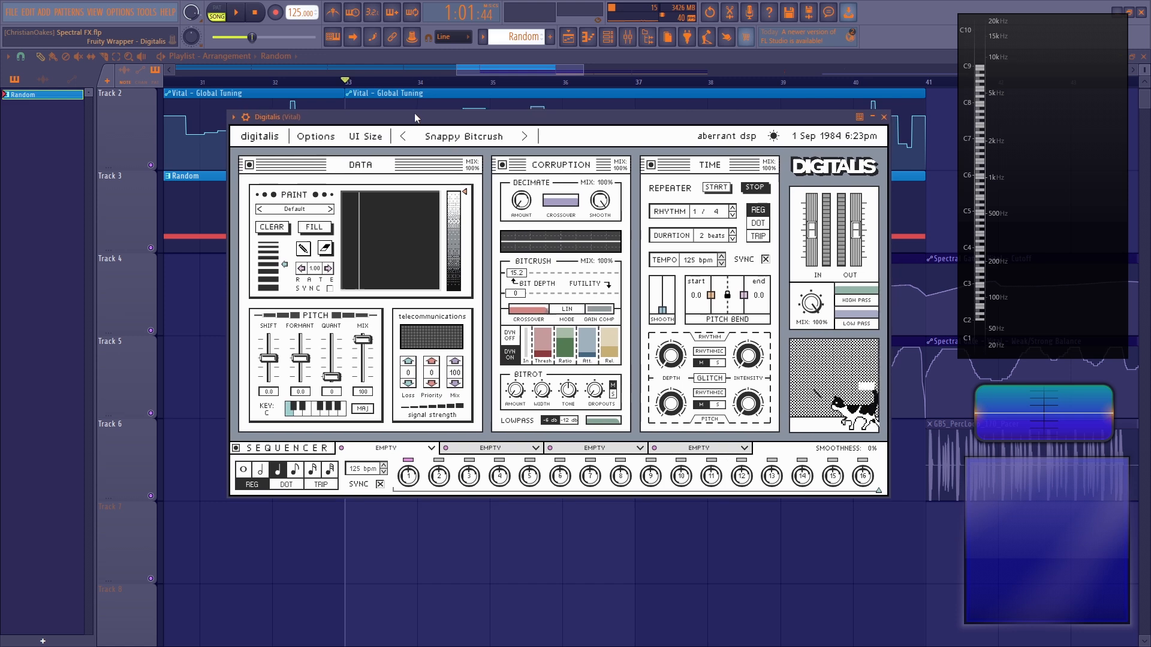
{"action": "left_click", "coordinate": [627, 36]}
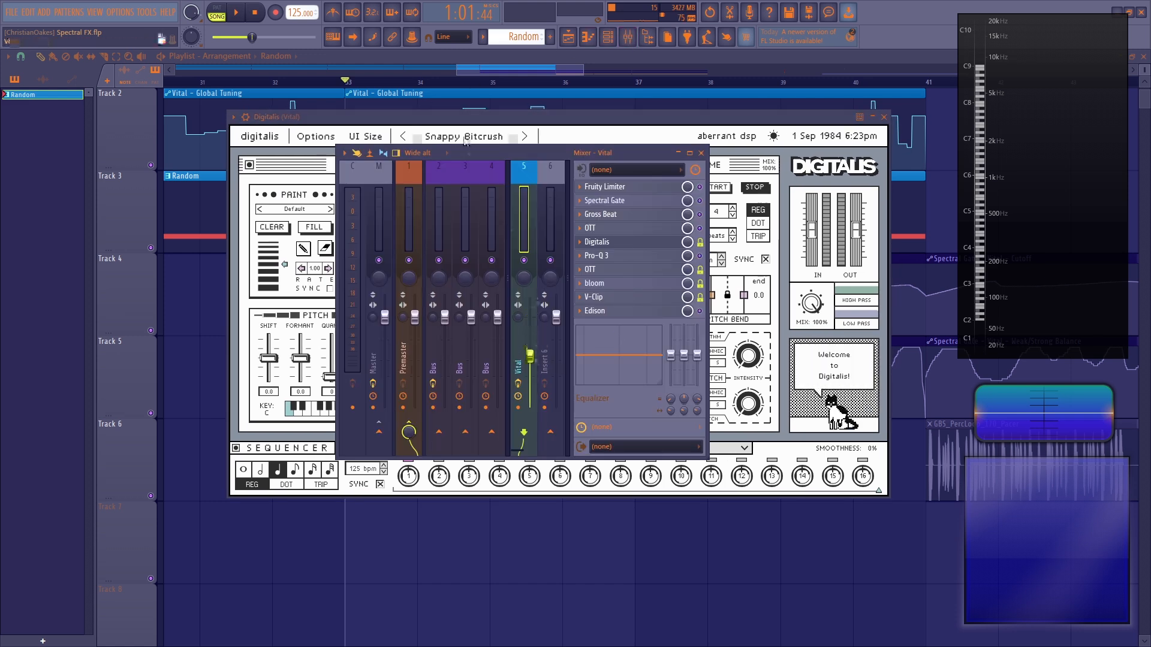
{"action": "left_click", "coordinate": [701, 153]}
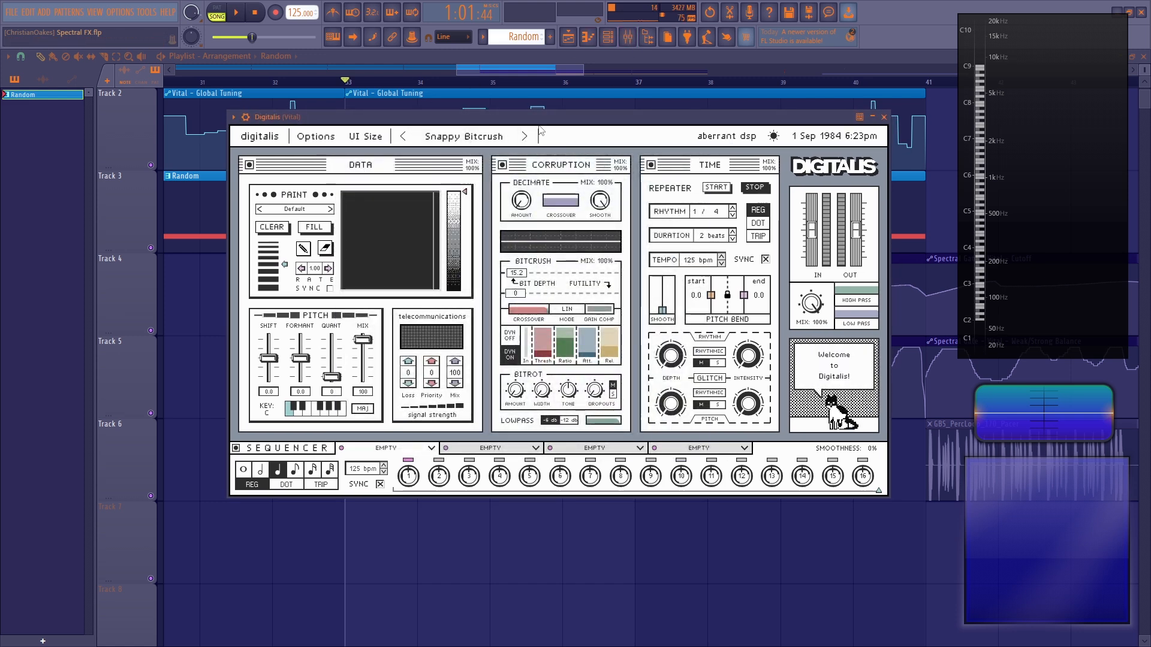
{"action": "key", "text": "space"}
{"action": "left_click", "coordinate": [508, 139]}
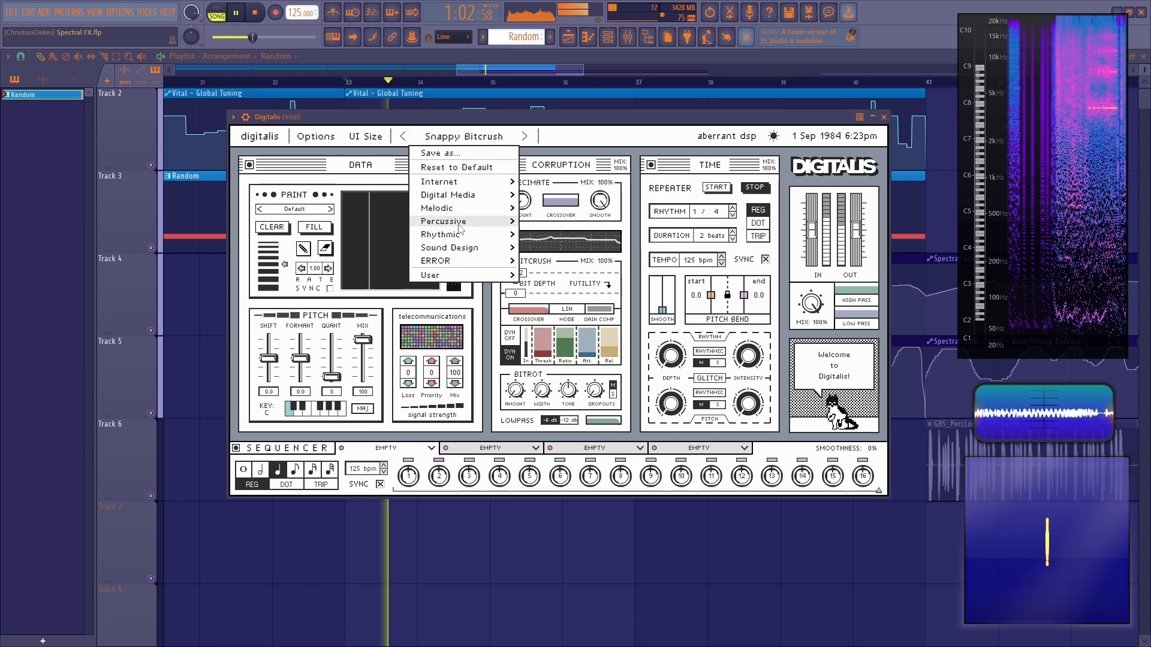
{"action": "mouse_move", "coordinate": [450, 246]}
{"action": "left_click", "coordinate": [579, 260]}
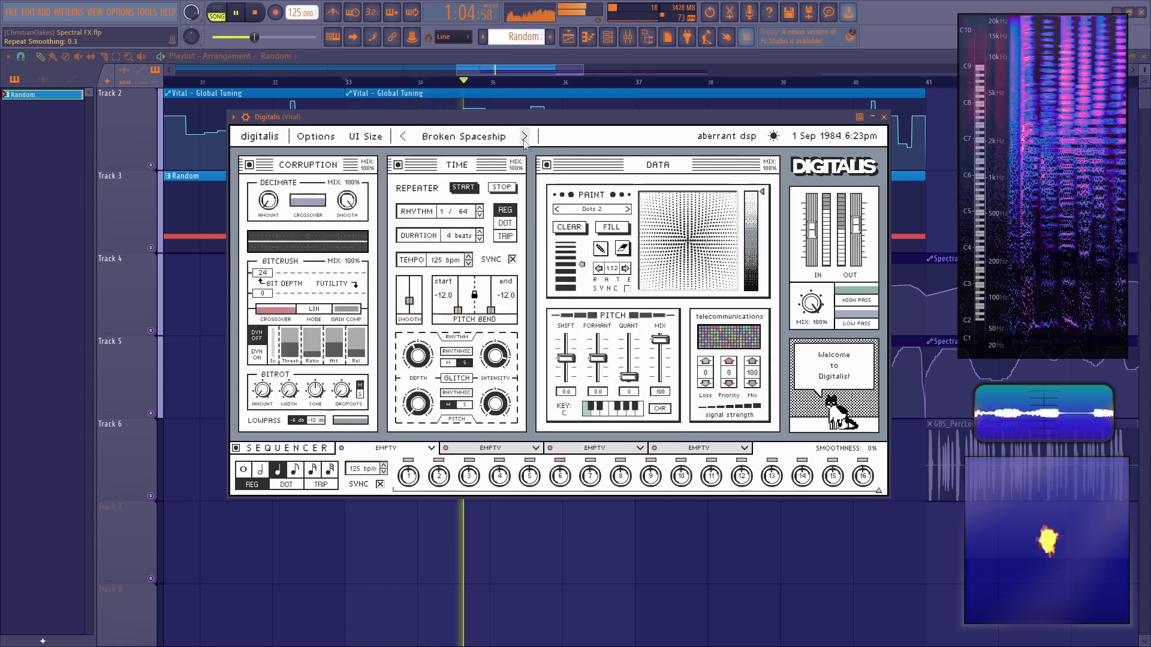
Audition further Digitalis presets, including Nanobots, Refracted Dream and Hyperloop, ending on Indefinite Divisibility, and stop playback.
{"action": "left_click", "coordinate": [524, 138]}
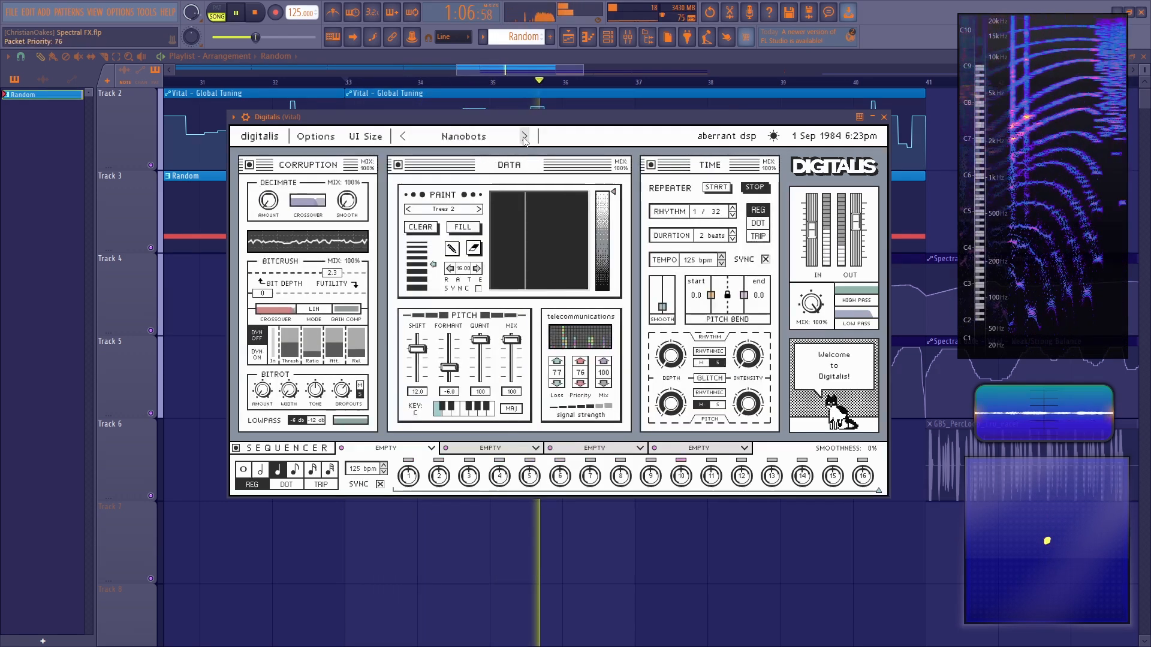
{"action": "left_click", "coordinate": [524, 138]}
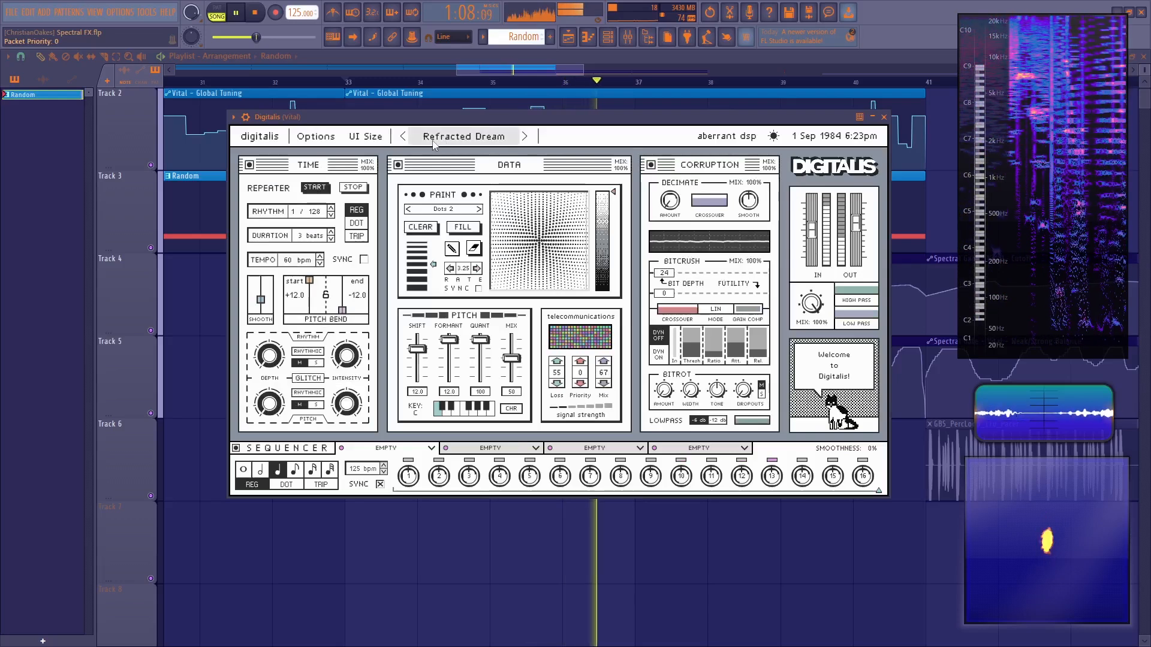
{"action": "left_click", "coordinate": [524, 138]}
{"action": "left_click", "coordinate": [525, 137]}
{"action": "left_click", "coordinate": [524, 138]}
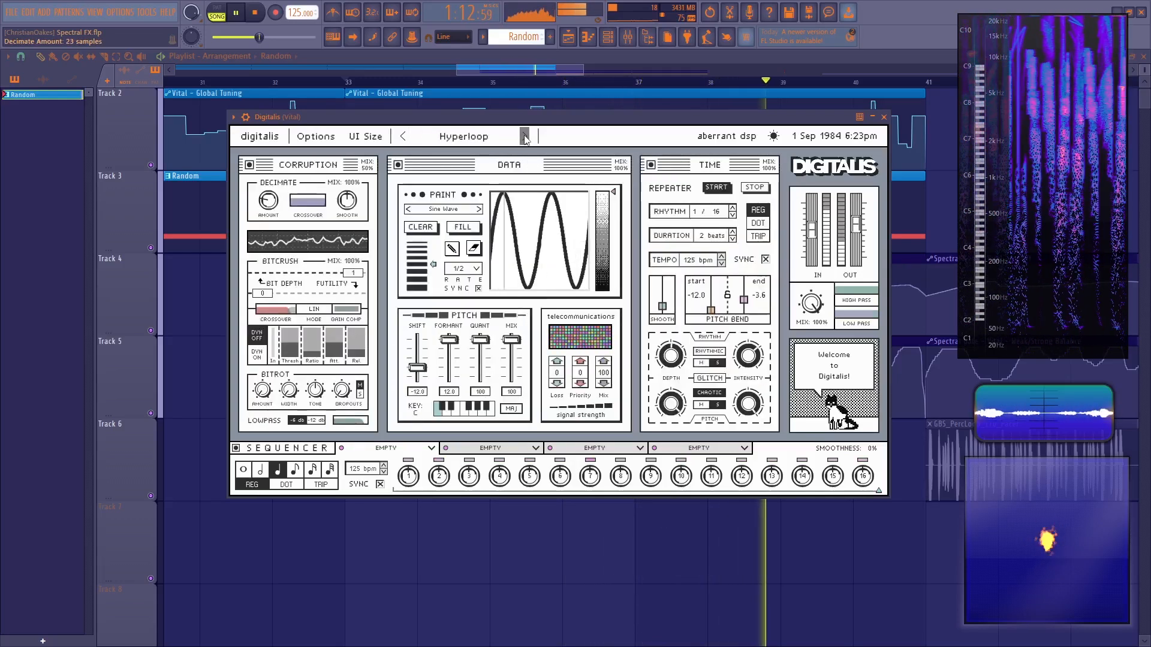
{"action": "left_click", "coordinate": [524, 138]}
{"action": "left_click", "coordinate": [255, 14]}
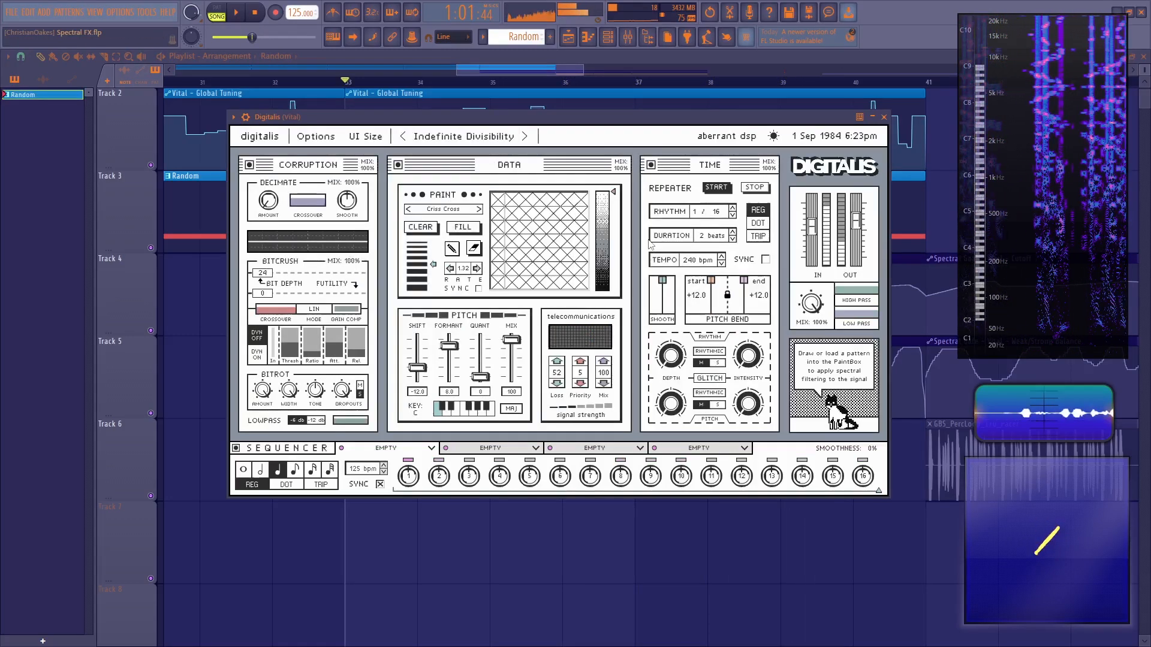
Close Digitalis and replace it with Fracture in the same effect slot of the Vital track.
{"action": "left_click", "coordinate": [884, 117]}
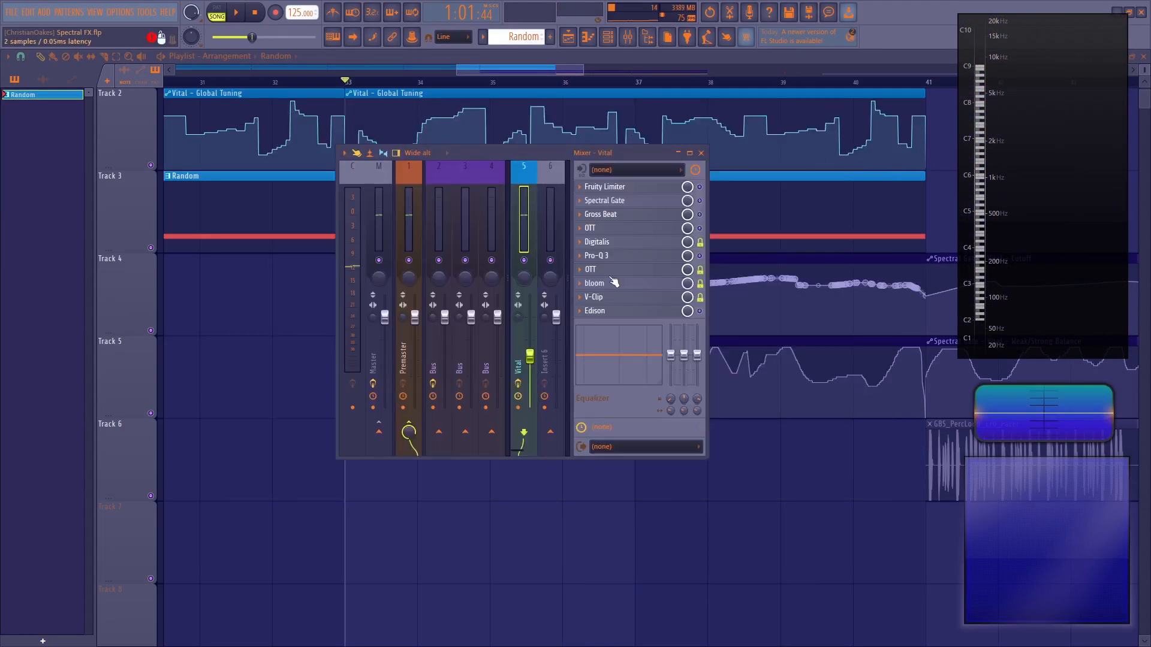
{"action": "left_click", "coordinate": [580, 242]}
{"action": "mouse_move", "coordinate": [589, 258]}
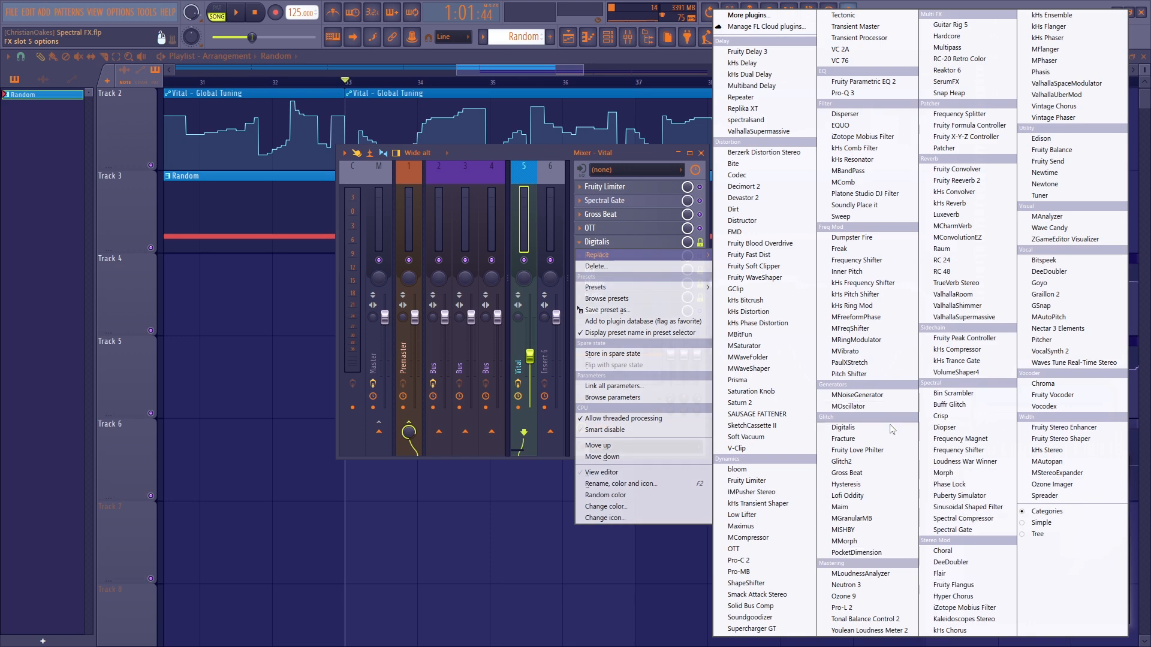
{"action": "left_click", "coordinate": [844, 438]}
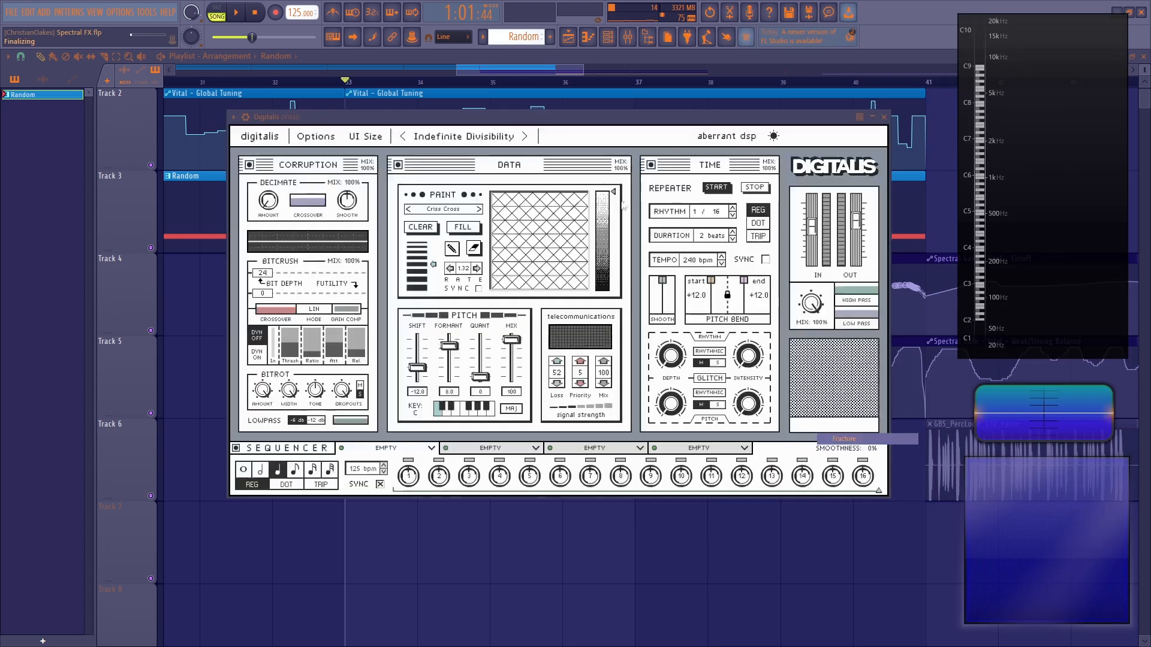
Play the arrangement and audition Fracture presets after Init, including DillyDally.
{"action": "key", "text": "space"}
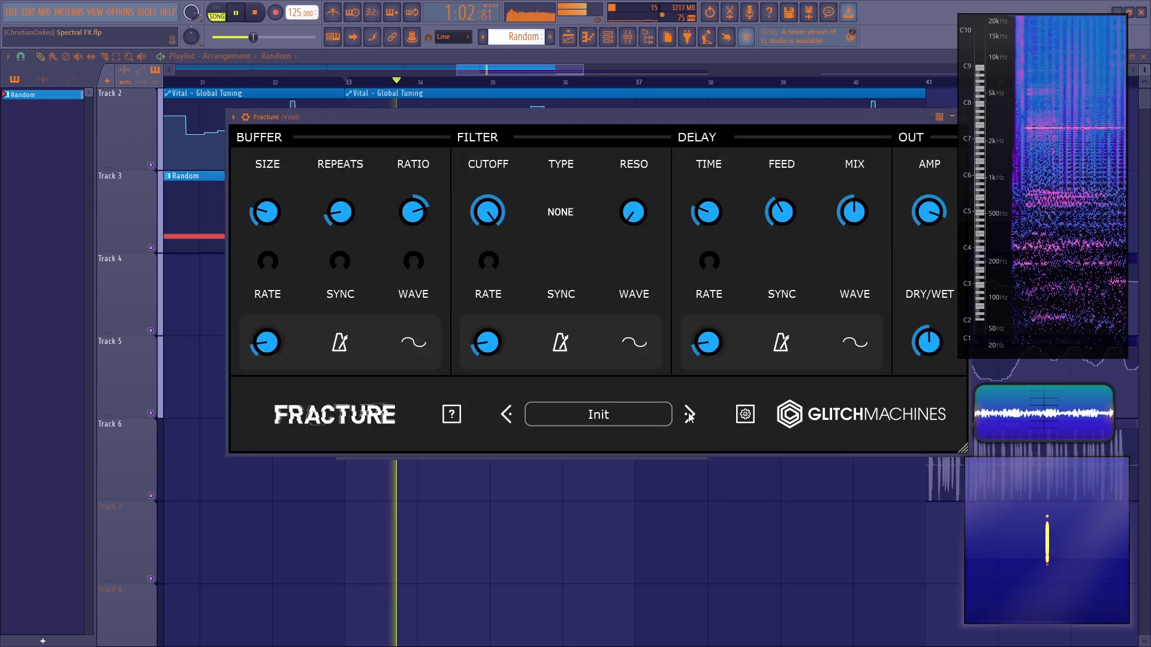
{"action": "left_click", "coordinate": [689, 415]}
{"action": "left_click", "coordinate": [689, 414]}
{"action": "left_click", "coordinate": [689, 415]}
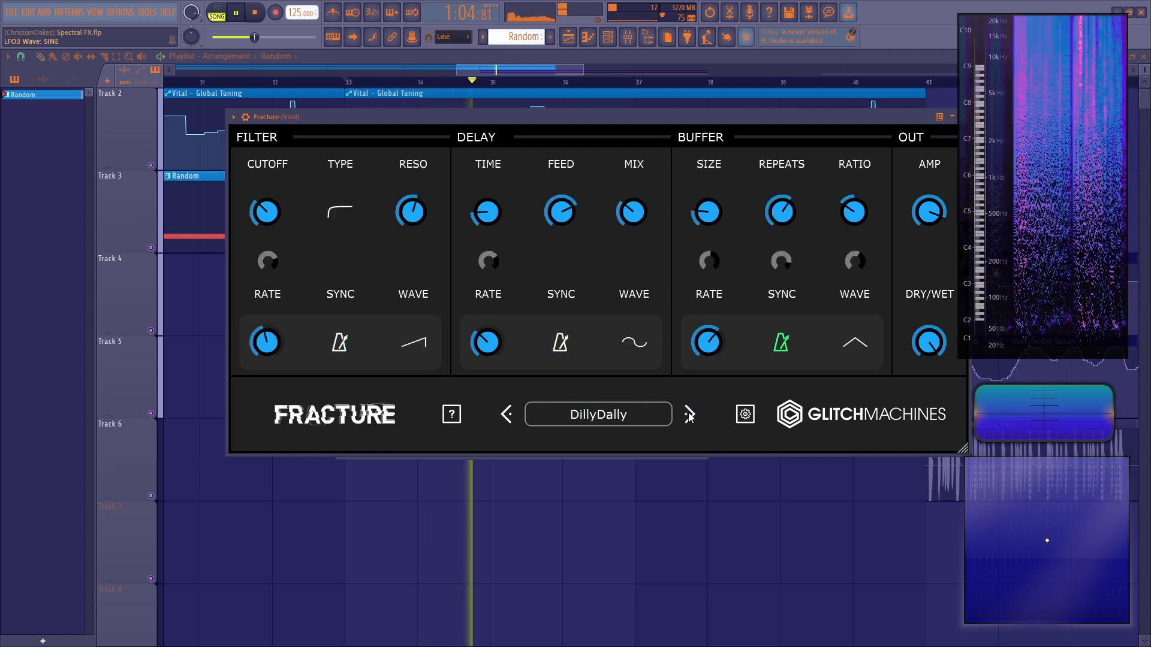
{"action": "left_click", "coordinate": [689, 414]}
{"action": "left_click", "coordinate": [690, 415]}
{"action": "left_click", "coordinate": [689, 414]}
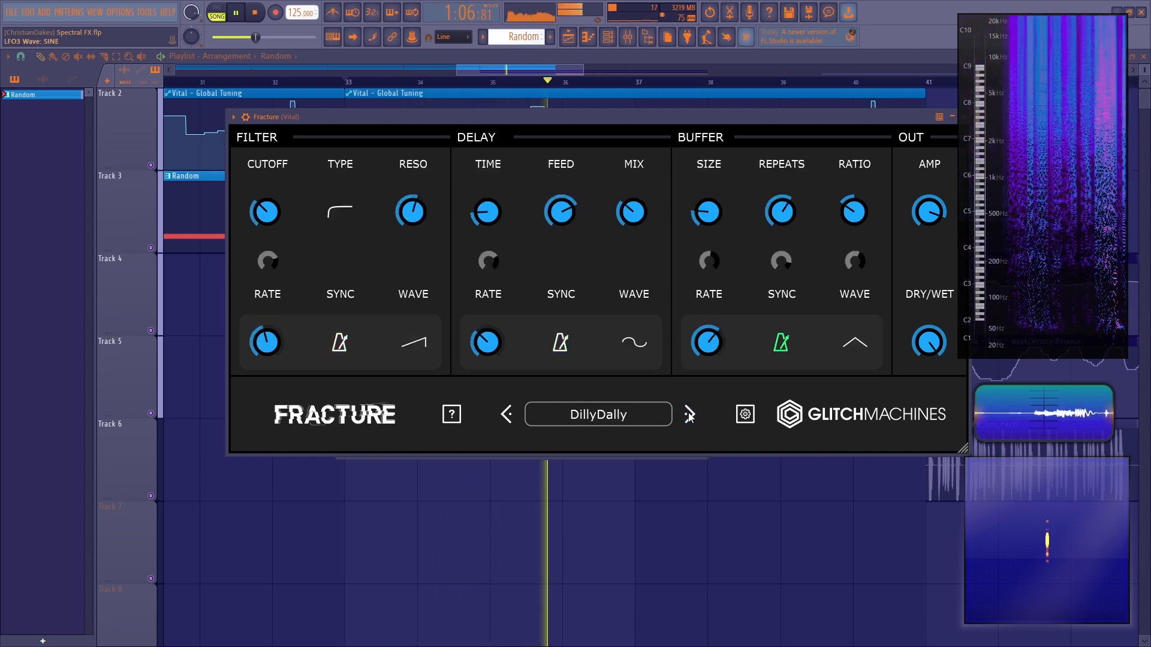
{"action": "left_click", "coordinate": [689, 415]}
{"action": "left_click", "coordinate": [690, 415]}
{"action": "left_click", "coordinate": [689, 415]}
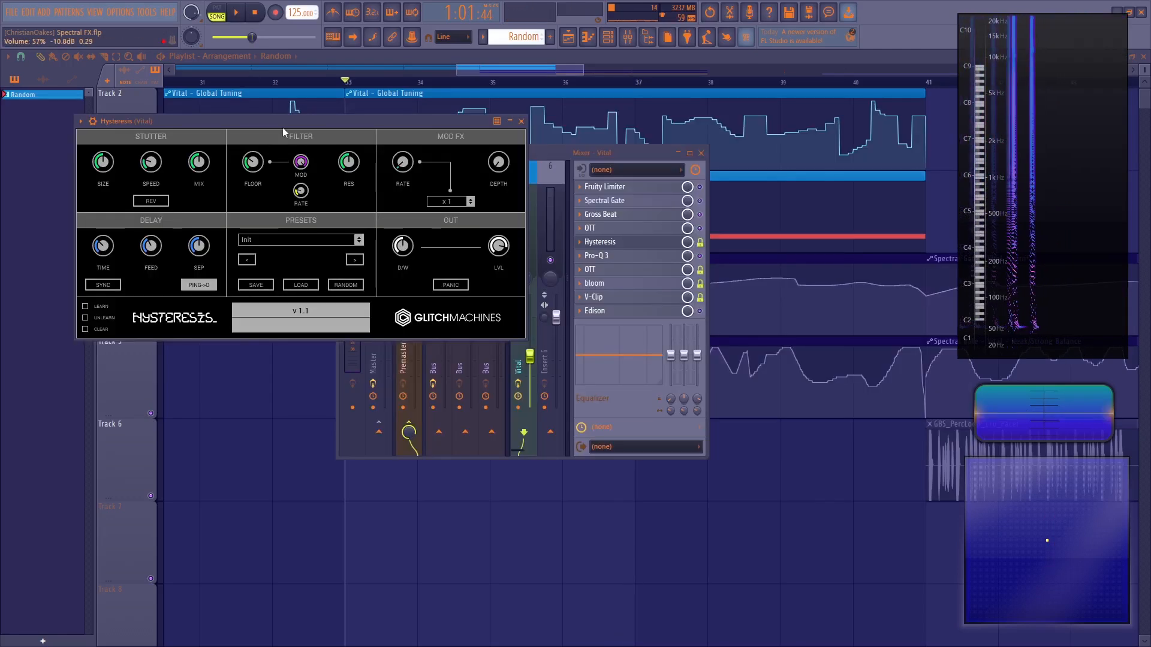
Audition the II presets in Hysteresis during playback, including II_DroidLament and II_DromeOracle2, and stop playback.
{"action": "left_click_drag", "start_coordinate": [282, 127], "coordinate": [423, 137]}
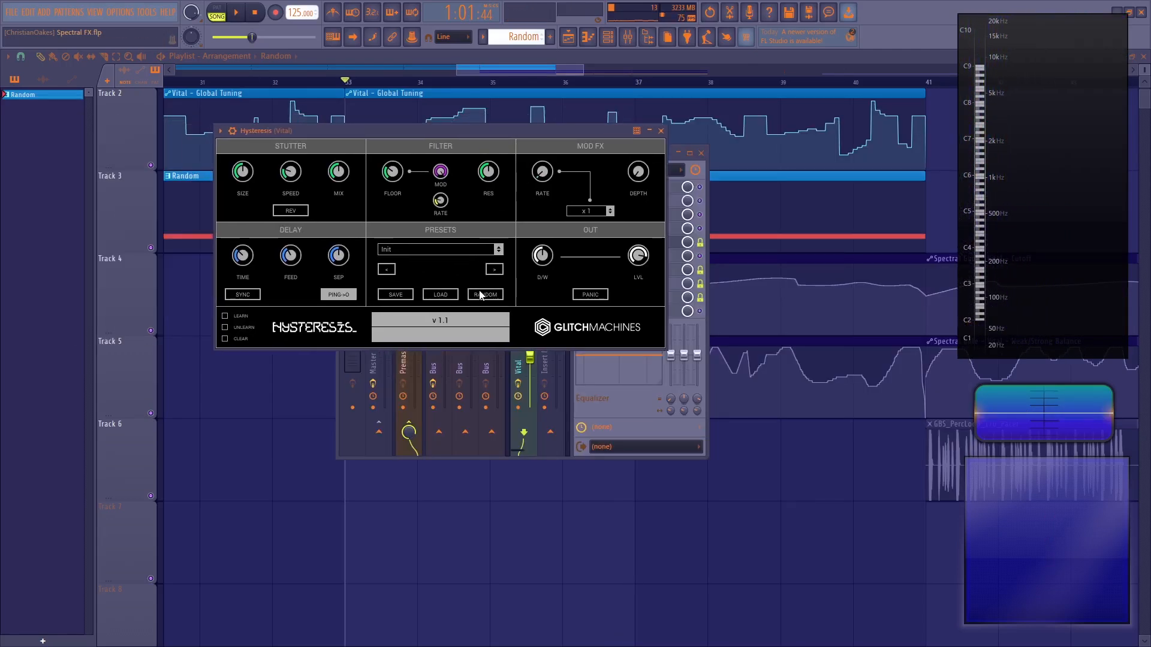
{"action": "left_click", "coordinate": [446, 249]}
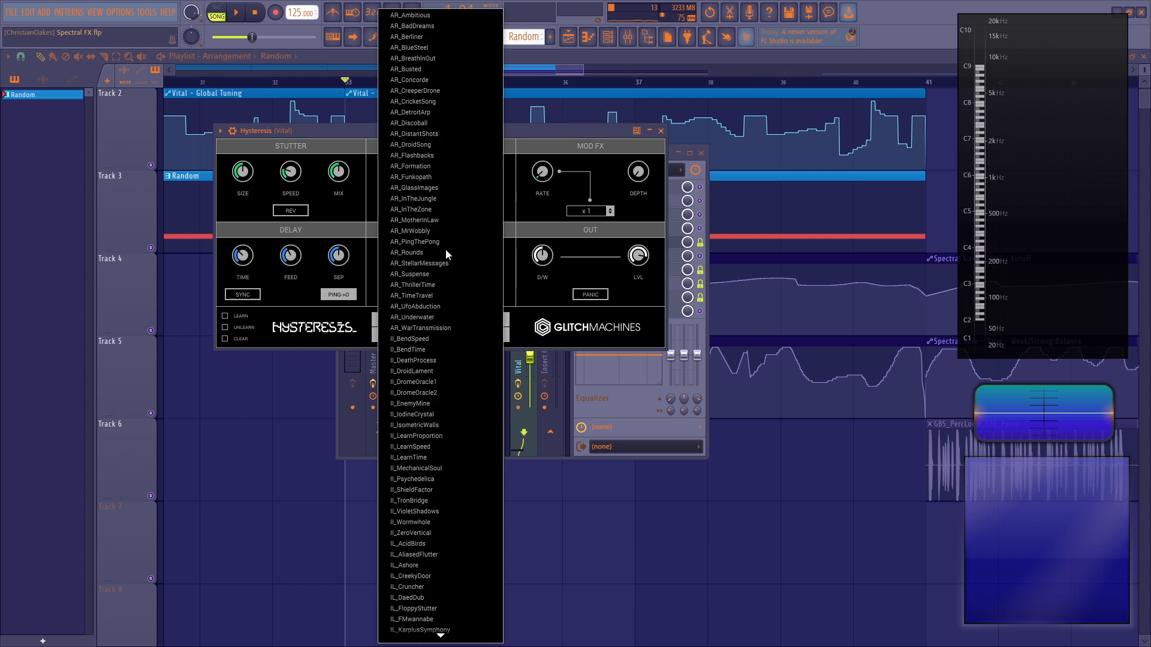
{"action": "left_click", "coordinate": [439, 340]}
{"action": "key", "text": "space"}
{"action": "left_click", "coordinate": [486, 294]}
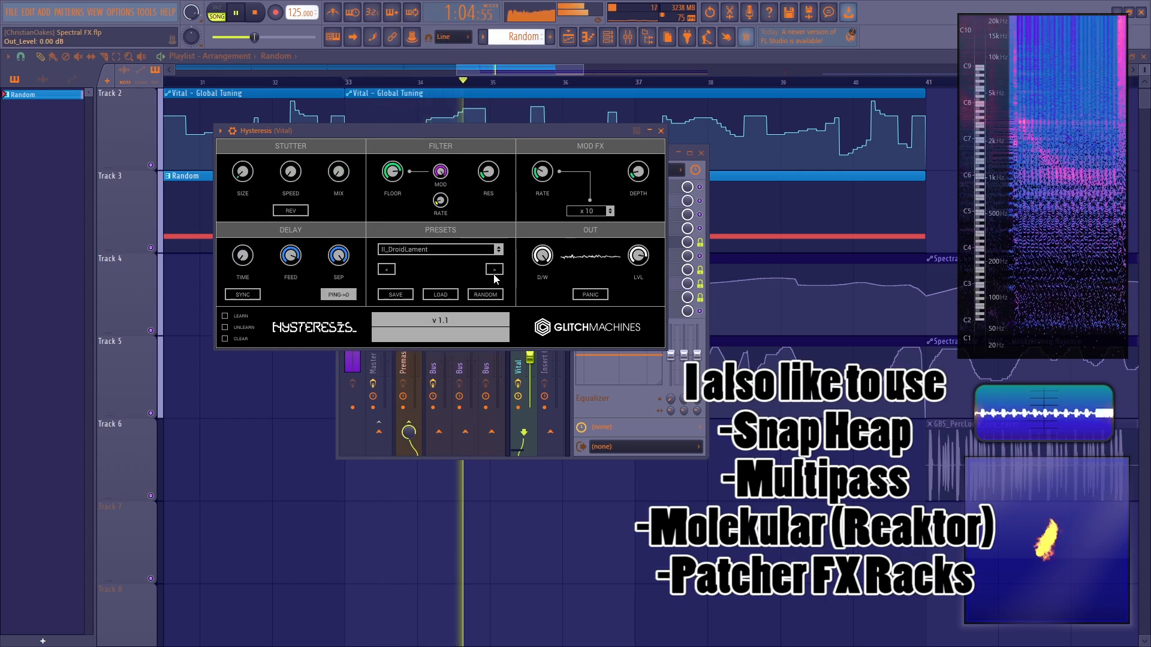
{"action": "left_click", "coordinate": [495, 273]}
{"action": "left_click", "coordinate": [495, 271]}
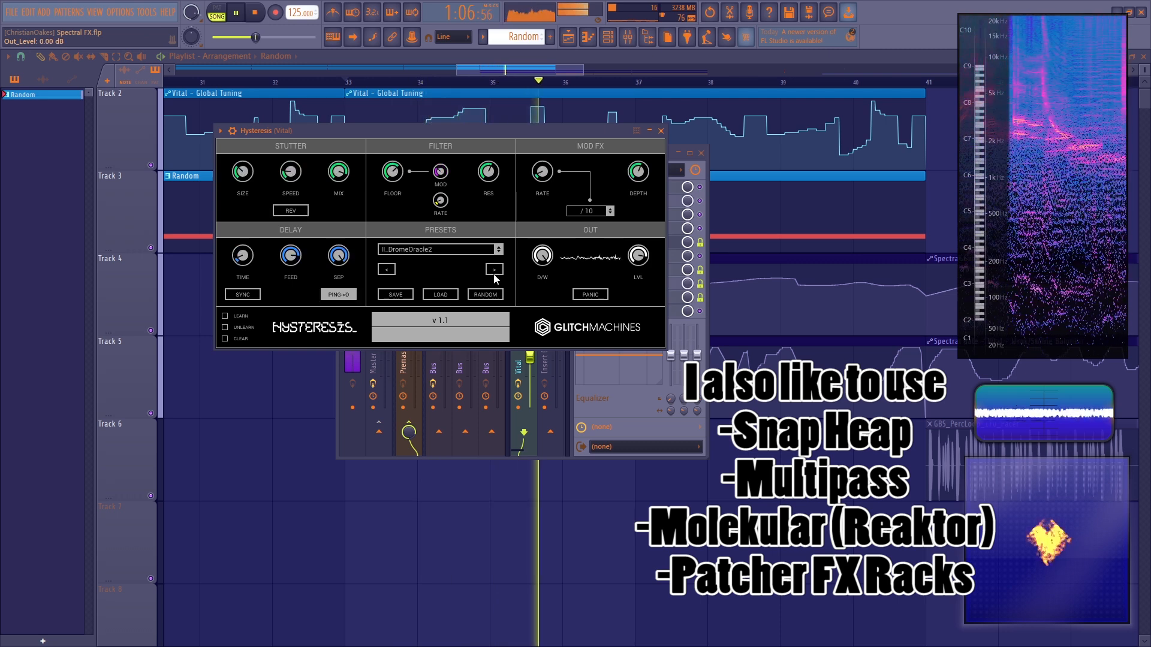
{"action": "key", "text": "space"}
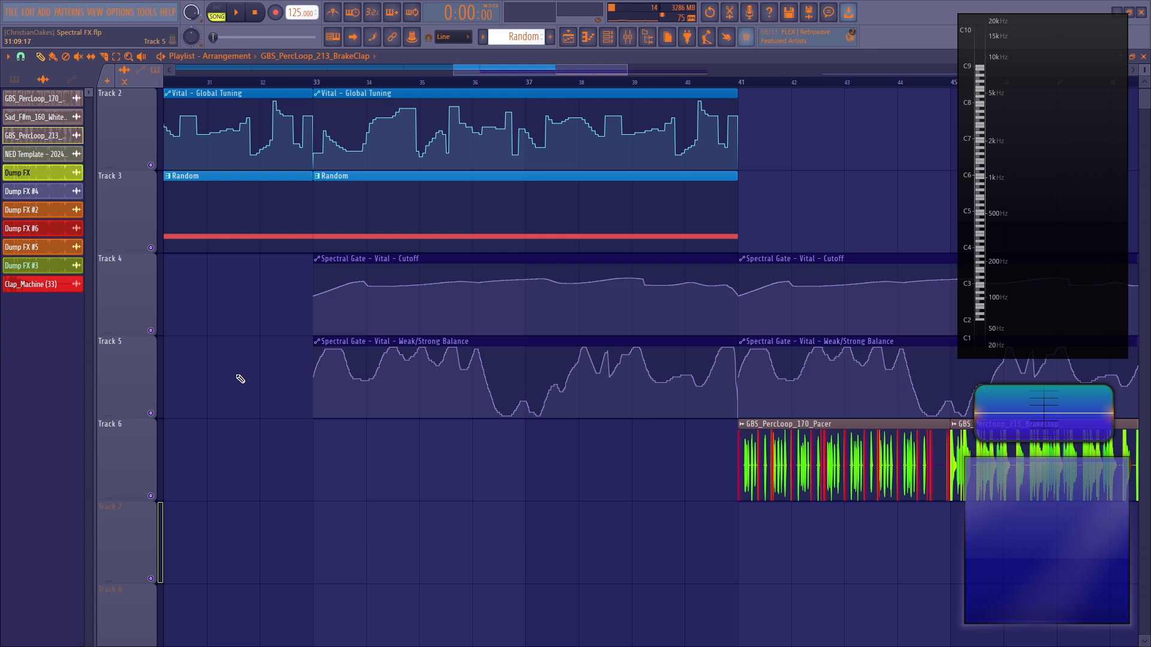
Change the playlist snap setting and redraw the Vital Gate Rate automation clip with a new freehand curve.
{"action": "scroll", "coordinate": [240, 379], "scroll_direction": "up", "scroll_amount": 1}
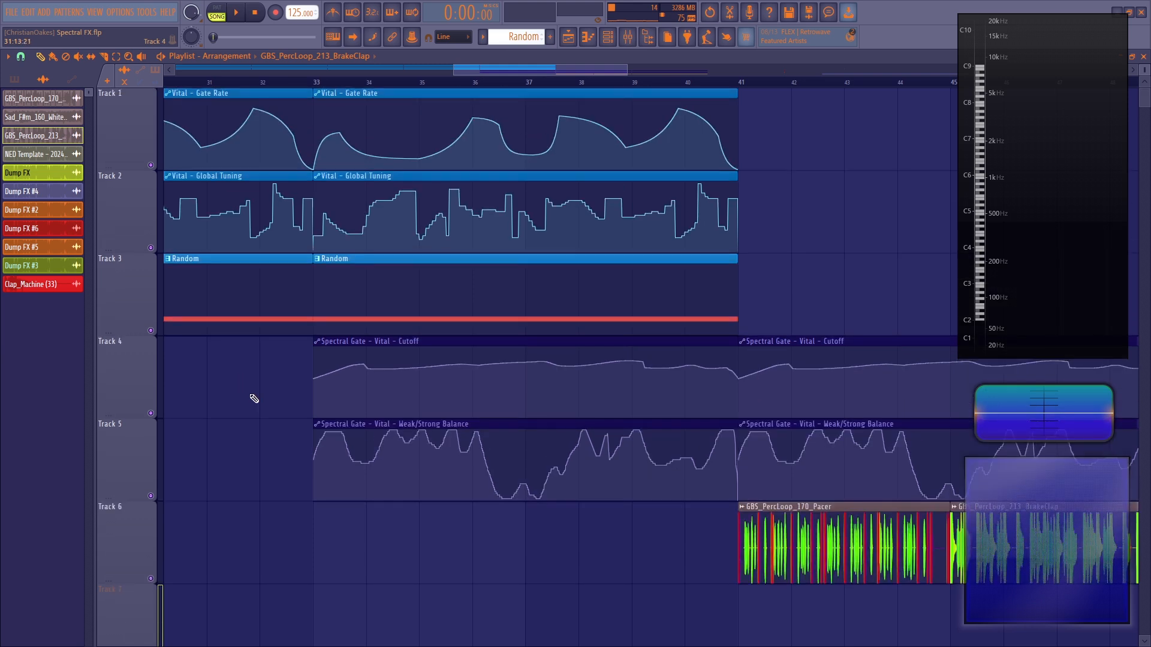
{"action": "left_click", "coordinate": [21, 57]}
{"action": "left_click", "coordinate": [38, 111]}
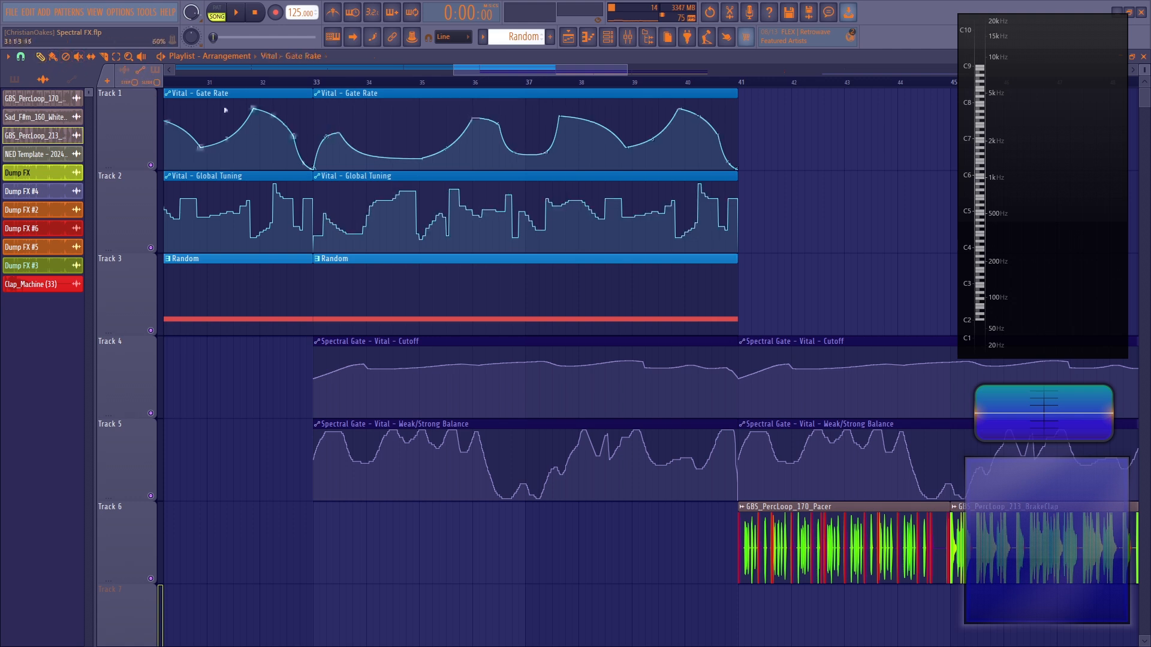
{"action": "left_click", "coordinate": [134, 82]}
{"action": "mouse_move", "coordinate": [325, 126]}
{"action": "left_mouse_down"}
{"action": "mouse_move", "coordinate": [328, 138]}
{"action": "mouse_move", "coordinate": [567, 128]}
{"action": "mouse_move", "coordinate": [720, 137]}
{"action": "left_mouse_up"}
Try redrawing the Vital Global Tuning automation clip as a smooth freehand curve and undo the redraw.
{"action": "mouse_move", "coordinate": [314, 214]}
{"action": "left_mouse_down"}
{"action": "mouse_move", "coordinate": [636, 208]}
{"action": "mouse_move", "coordinate": [728, 223]}
{"action": "left_mouse_up"}
{"action": "key", "text": "ctrl+z"}
{"action": "key", "text": "ctrl+z"}
{"action": "key", "text": "ctrl+z"}
{"action": "key", "text": "ctrl+z"}
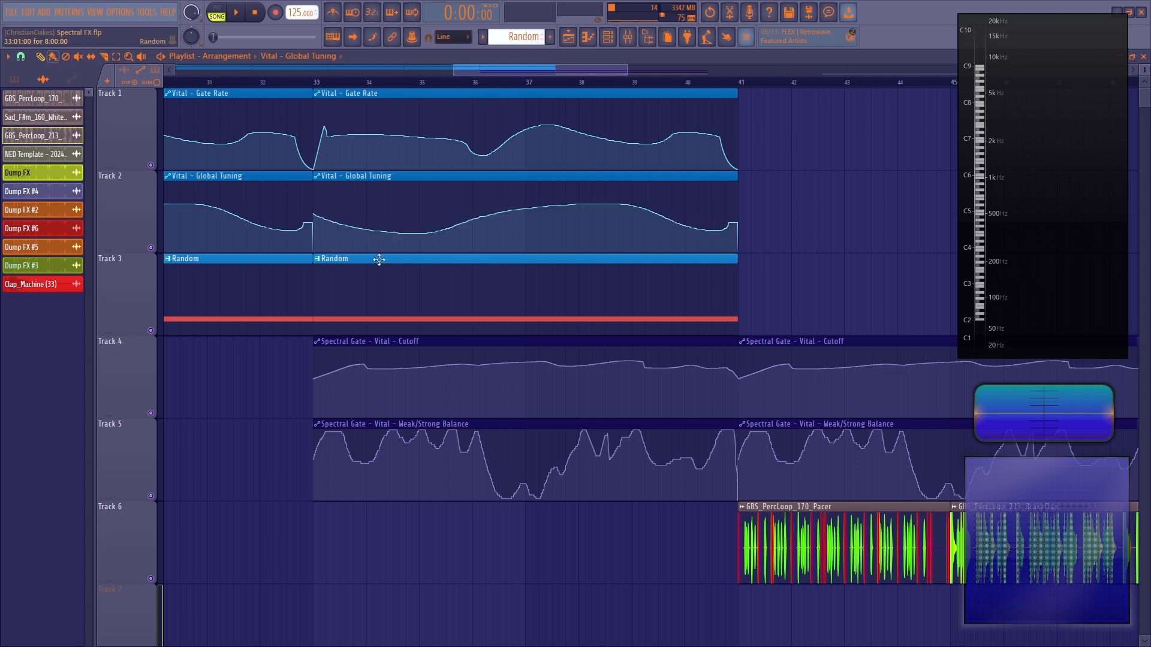
Set oscillator 3's frequency morph type to High Pass in Vital and close the synth and channel rack.
{"action": "left_click", "coordinate": [607, 36]}
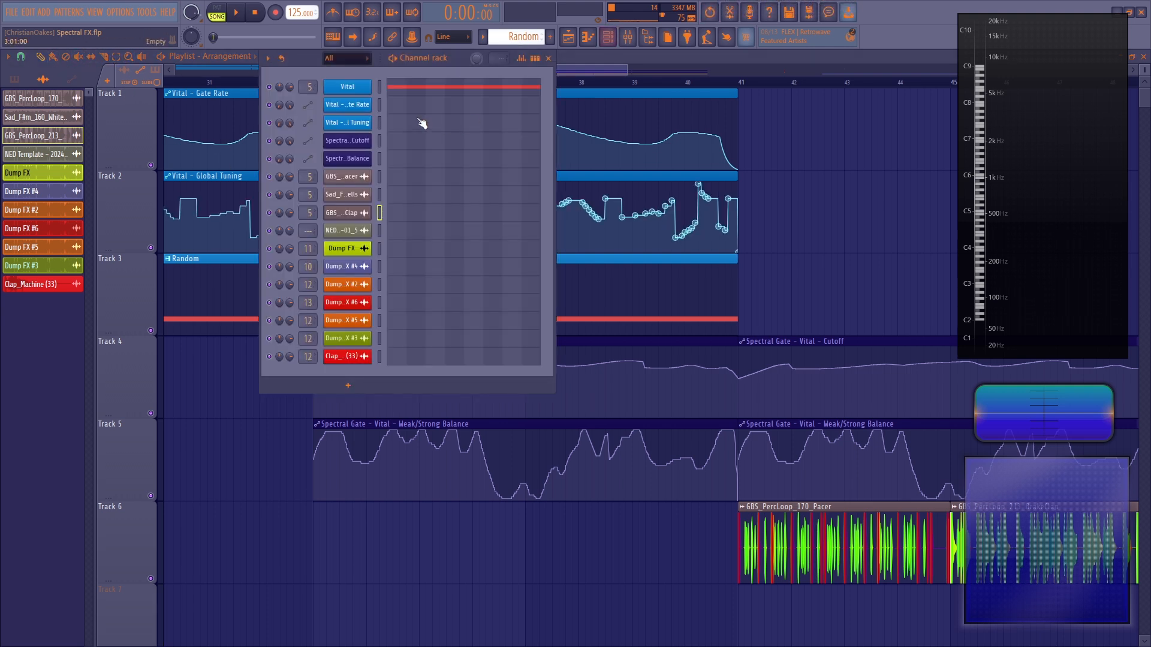
{"action": "left_click", "coordinate": [349, 89]}
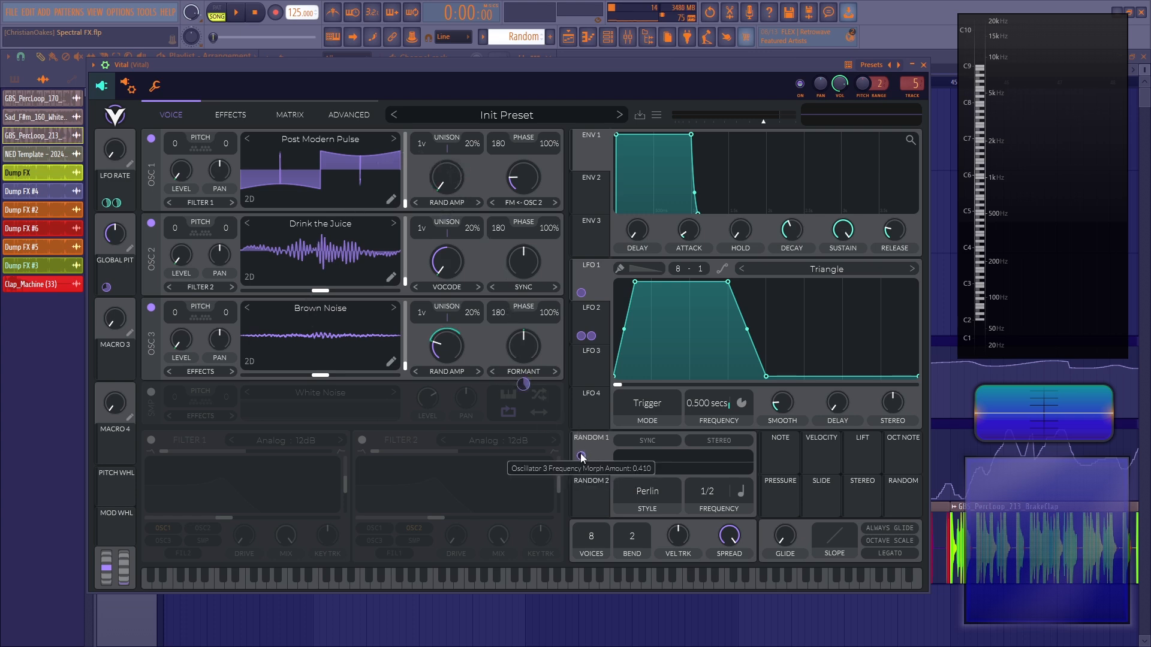
{"action": "left_click", "coordinate": [476, 372]}
{"action": "left_click", "coordinate": [476, 371]}
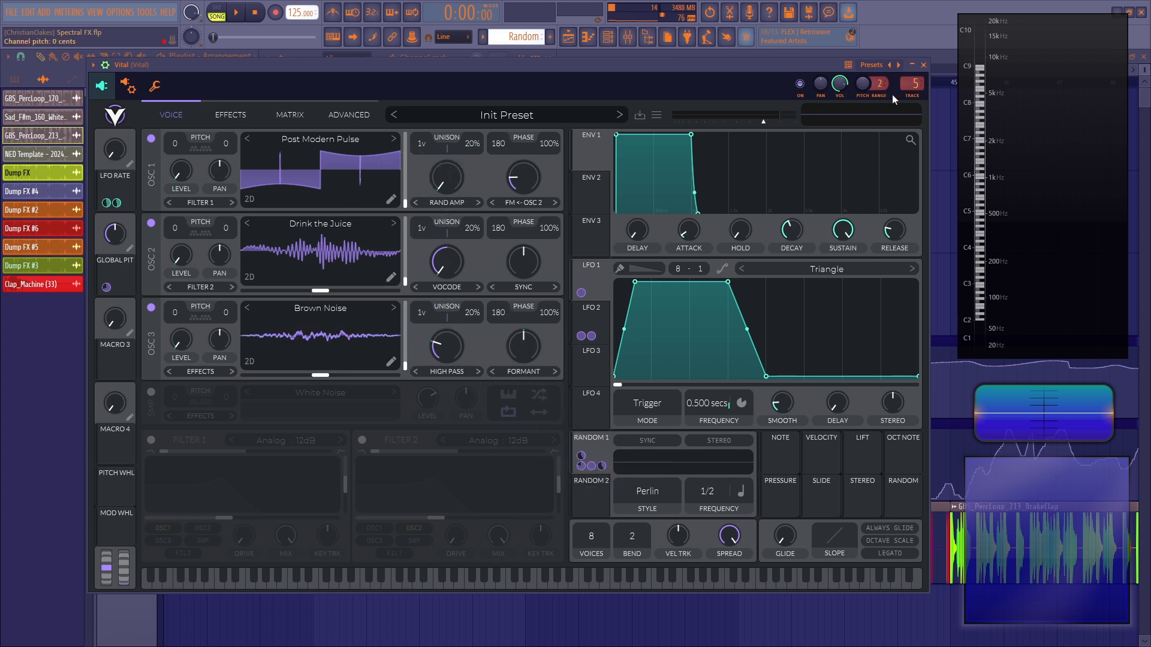
{"action": "left_click", "coordinate": [924, 65]}
{"action": "left_click", "coordinate": [599, 66]}
Place the song position at bar 41, where GBS_PercLoop_170_Pacer starts, and change the playlist snap setting.
{"action": "scroll", "coordinate": [550, 82], "scroll_direction": "down", "scroll_amount": 4}
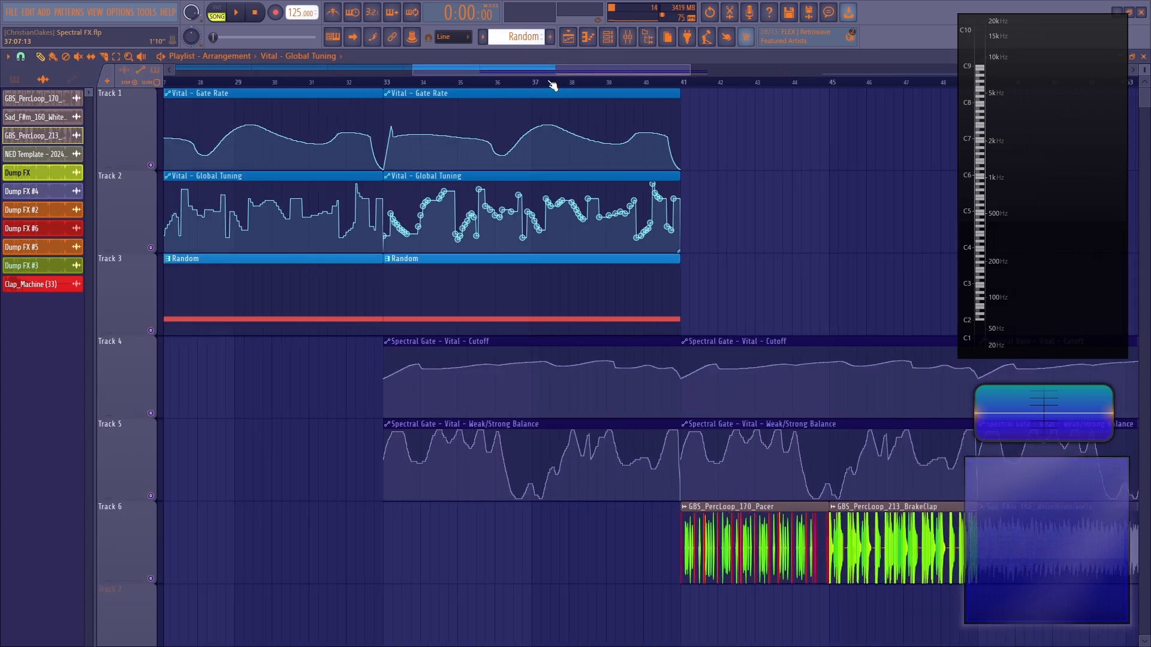
{"action": "left_click_drag", "start_coordinate": [540, 69], "coordinate": [610, 68]}
{"action": "scroll", "coordinate": [403, 146], "scroll_direction": "up", "scroll_amount": 5, "text": "ctrl"}
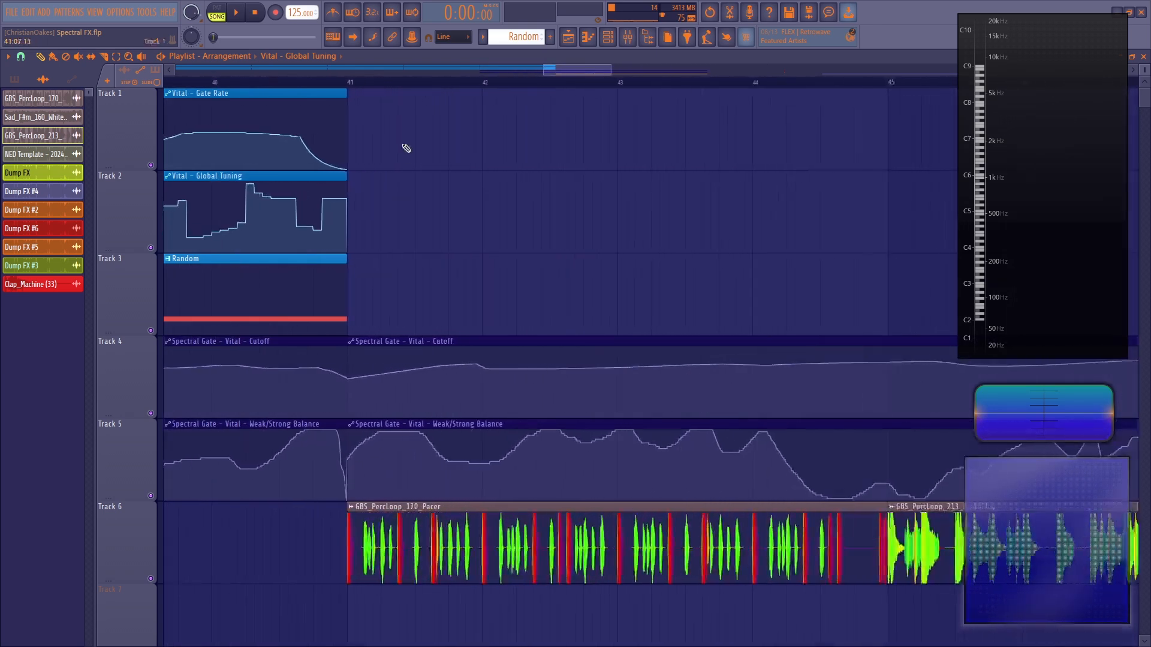
{"action": "scroll", "coordinate": [388, 152], "scroll_direction": "down", "scroll_amount": 2}
{"action": "scroll", "coordinate": [389, 152], "scroll_direction": "down", "scroll_amount": 1}
{"action": "key", "text": "space"}
{"action": "left_click", "coordinate": [20, 57]}
{"action": "left_click", "coordinate": [31, 239]}
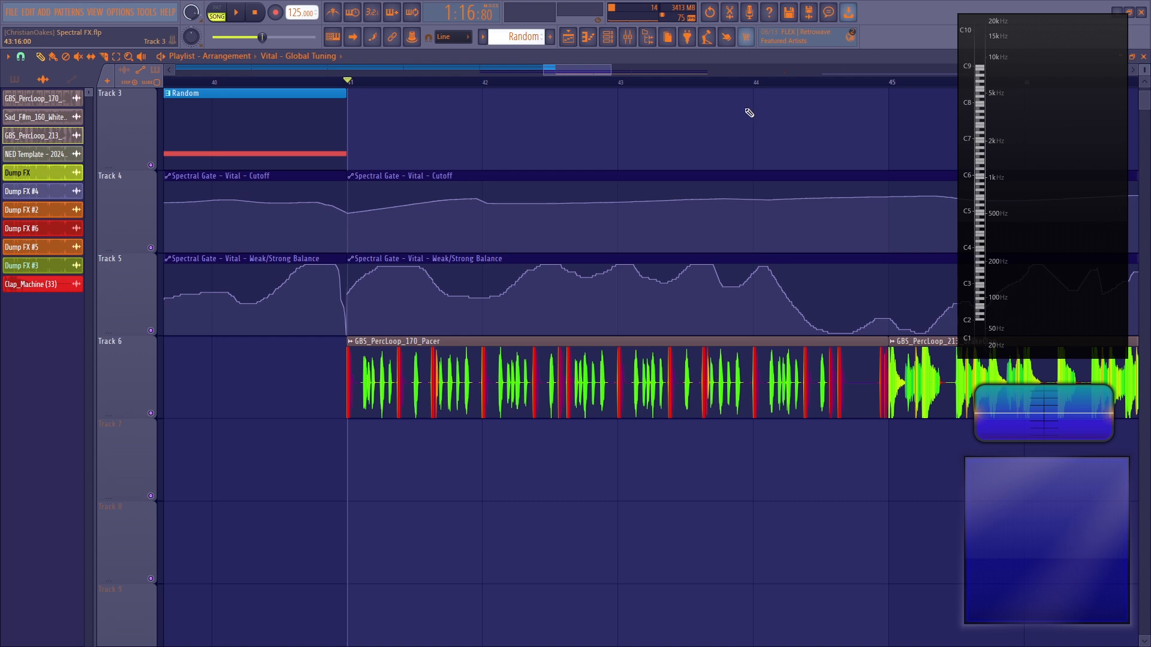
Listen to the percussion loops and Sad_F#m_160_WhiteWinterWells on Track 6 through the effect chain, and stop playback.
{"action": "key", "text": "space"}
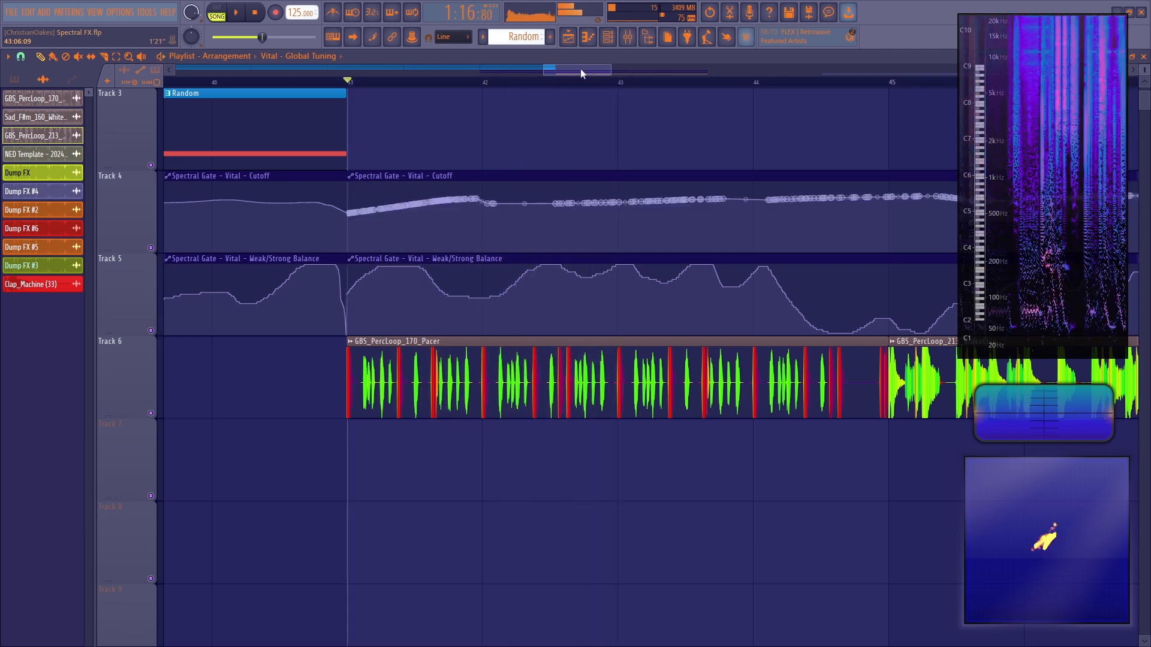
{"action": "scroll", "coordinate": [581, 67], "scroll_direction": "right", "scroll_amount": 5}
{"action": "key", "text": "space"}
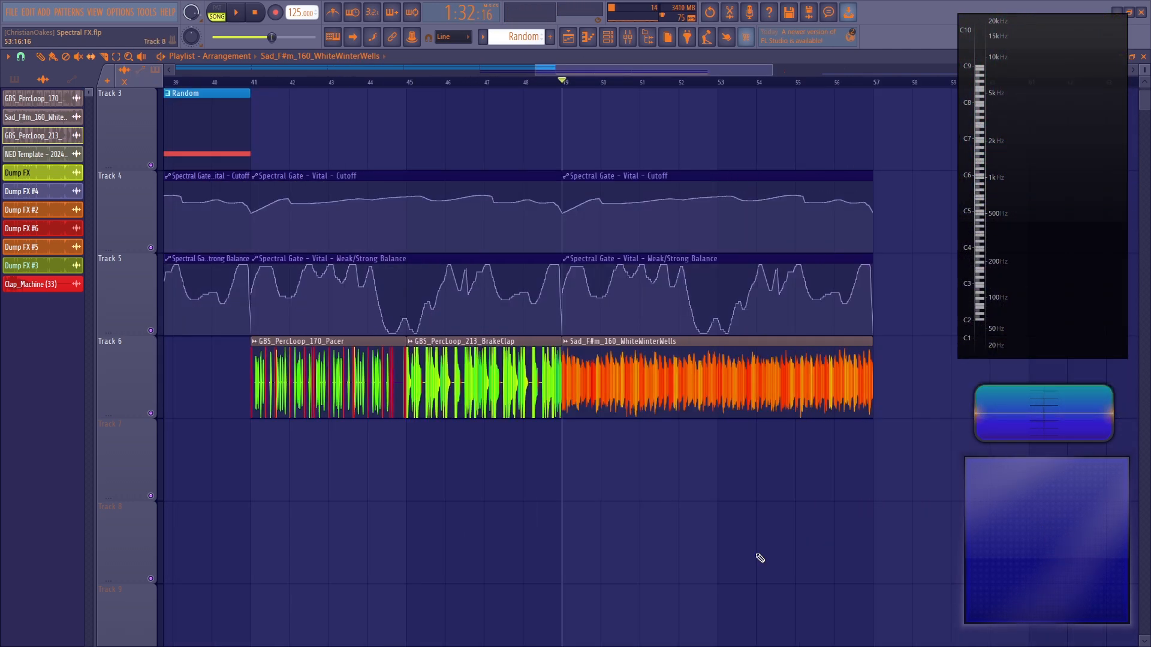
{"action": "key", "text": "space"}
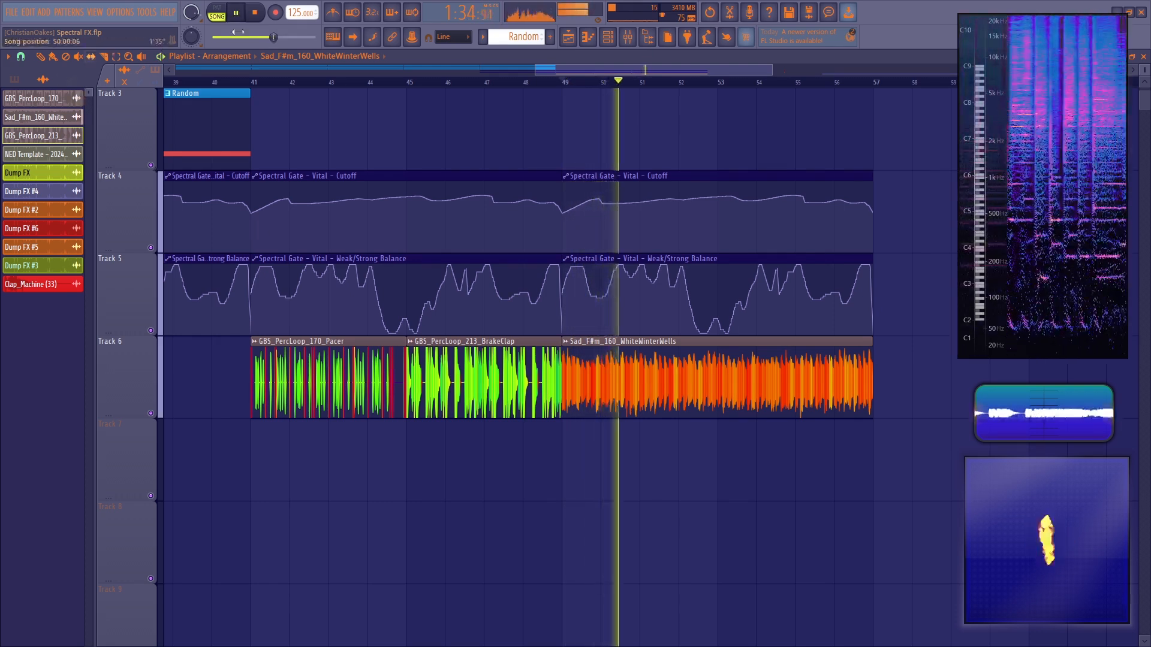
{"action": "left_click", "coordinate": [254, 14]}
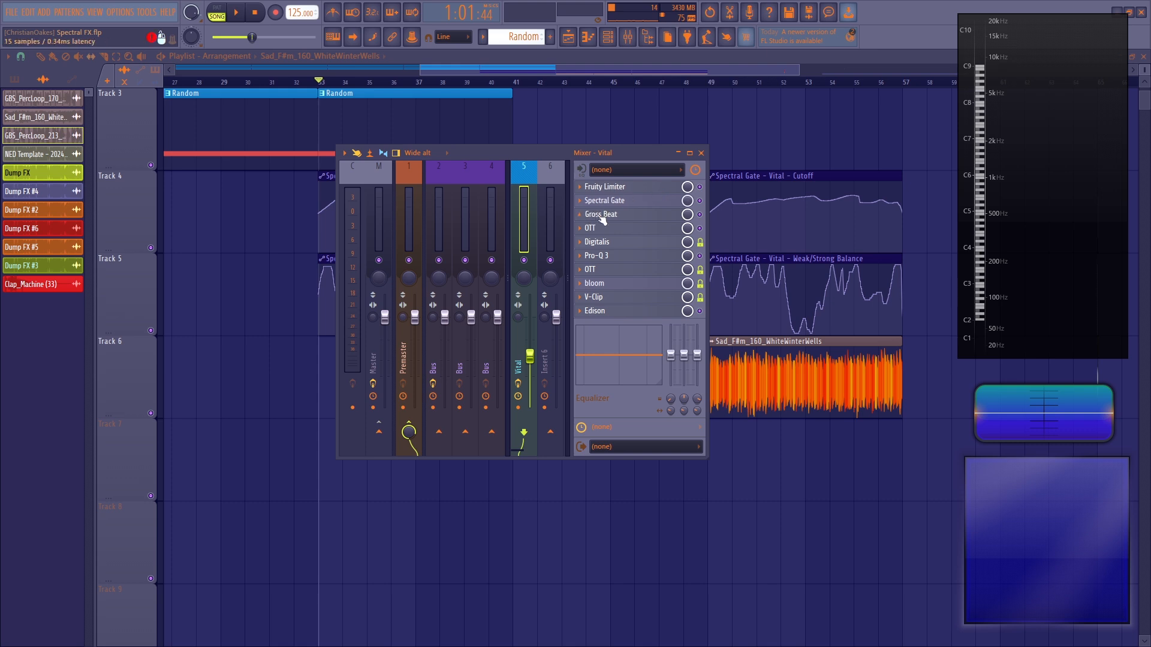
Replace Gross Beat on the Vital mixer track with kHs Frequency Shifter and adjust its frequency shift during playback.
{"action": "left_click", "coordinate": [580, 218]}
{"action": "mouse_move", "coordinate": [590, 227]}
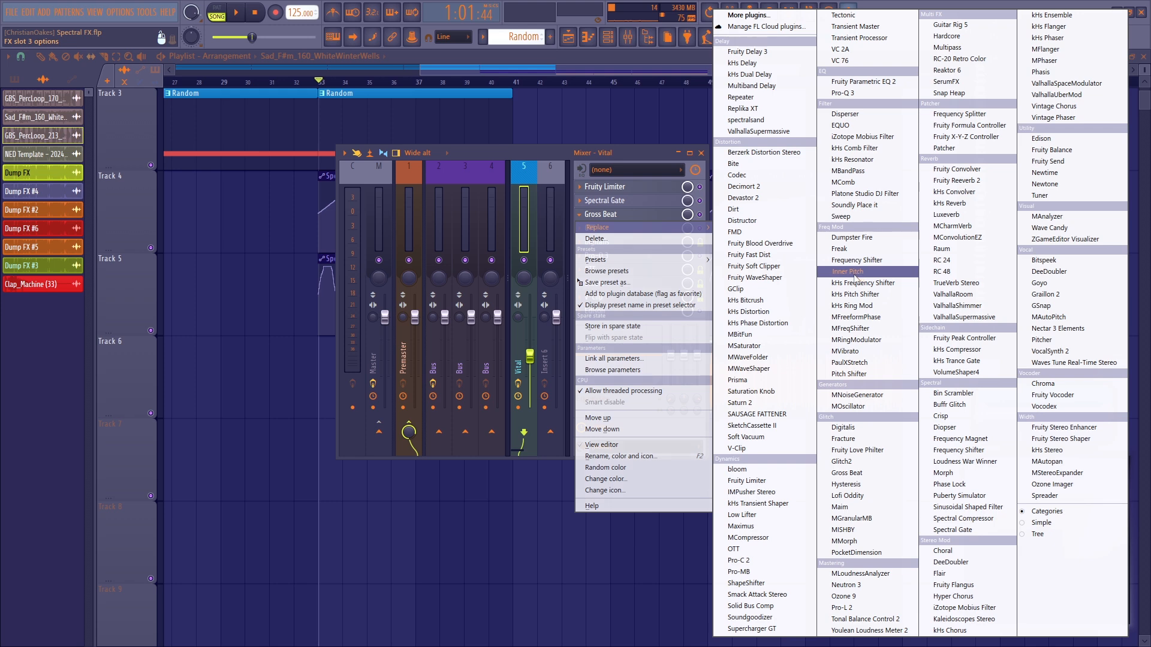
{"action": "left_click", "coordinate": [853, 286]}
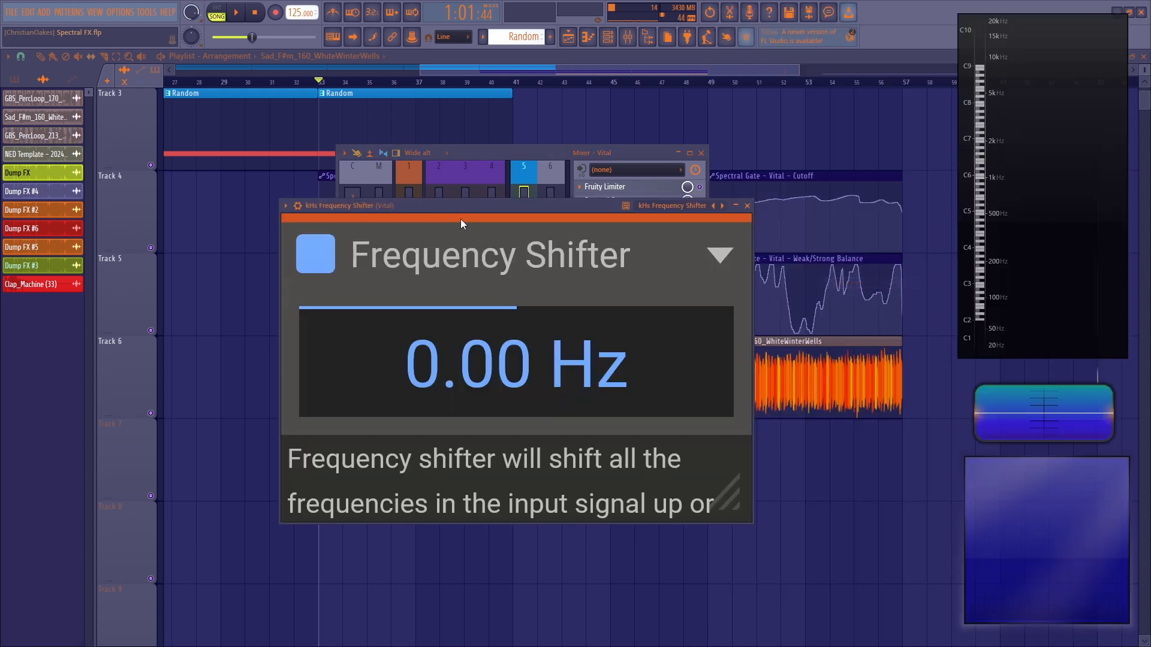
{"action": "left_click_drag", "start_coordinate": [461, 208], "coordinate": [548, 184]}
{"action": "key", "text": "space"}
{"action": "left_click_drag", "start_coordinate": [591, 339], "coordinate": [556, 360]}
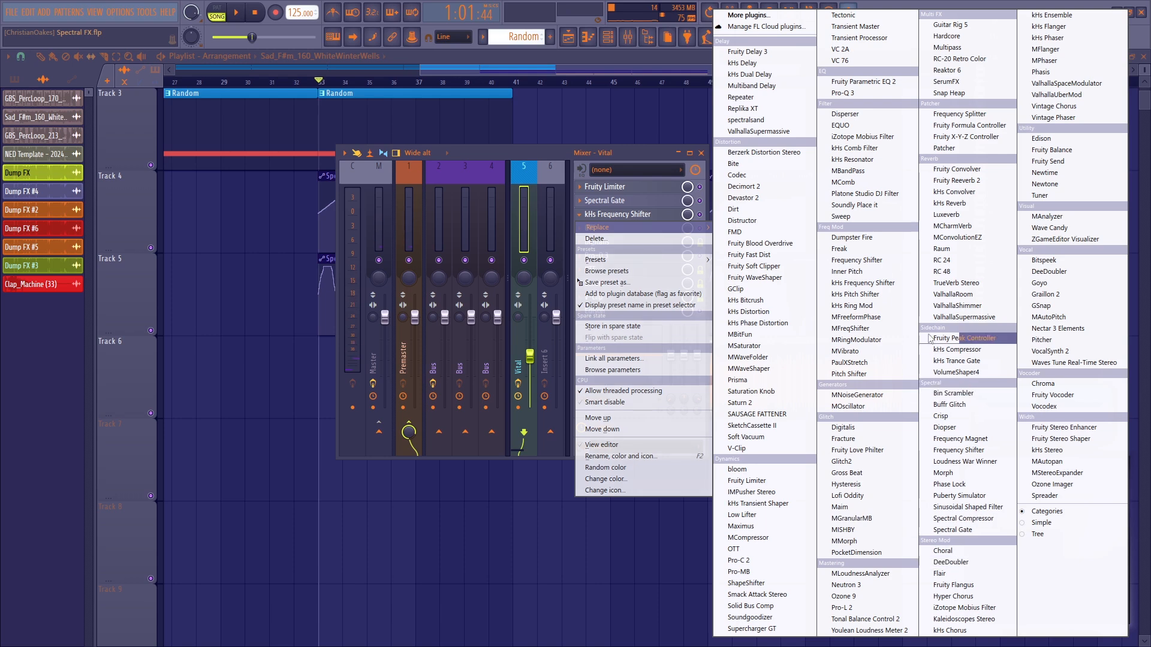
Replace kHs Frequency Shifter with Fruity Reeverb 2 and adjust its early reflection and wet levels during playback.
{"action": "left_click", "coordinate": [957, 180]}
{"action": "key", "text": "space"}
{"action": "left_click_drag", "start_coordinate": [653, 221], "coordinate": [671, 196]}
{"action": "left_click_drag", "start_coordinate": [653, 198], "coordinate": [653, 234]}
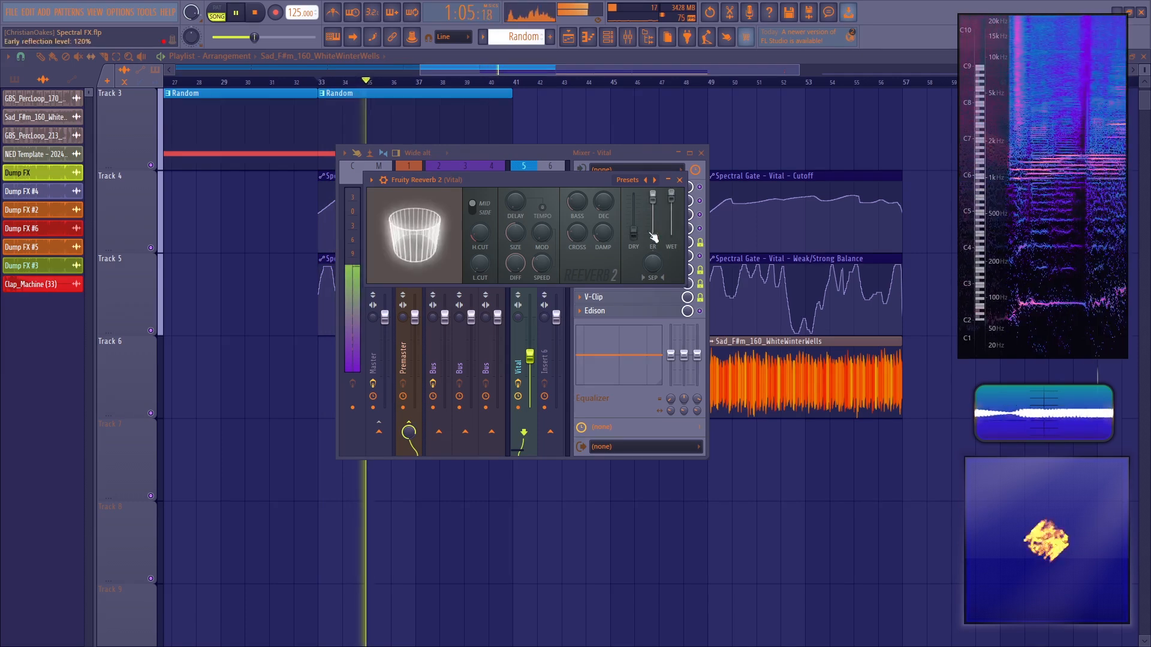
{"action": "left_click_drag", "start_coordinate": [672, 196], "coordinate": [674, 235]}
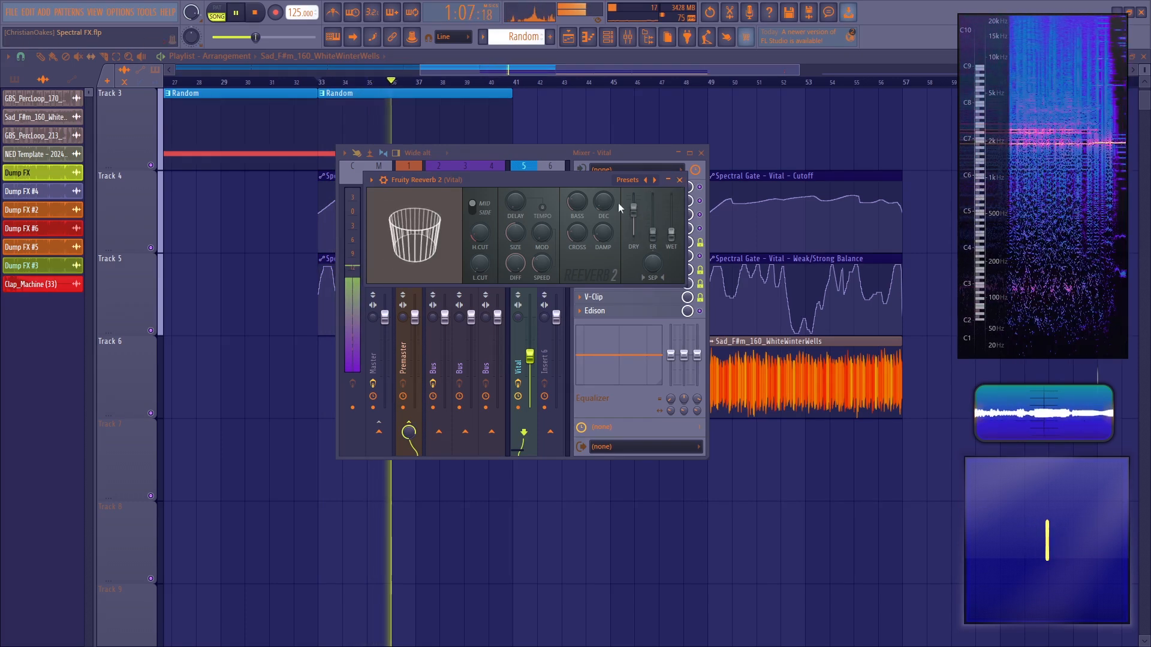
Replace Fruity Reeverb 2 in effect slot 3 of the Vital mixer track with Fruity Delay 3.
{"action": "left_click", "coordinate": [580, 215]}
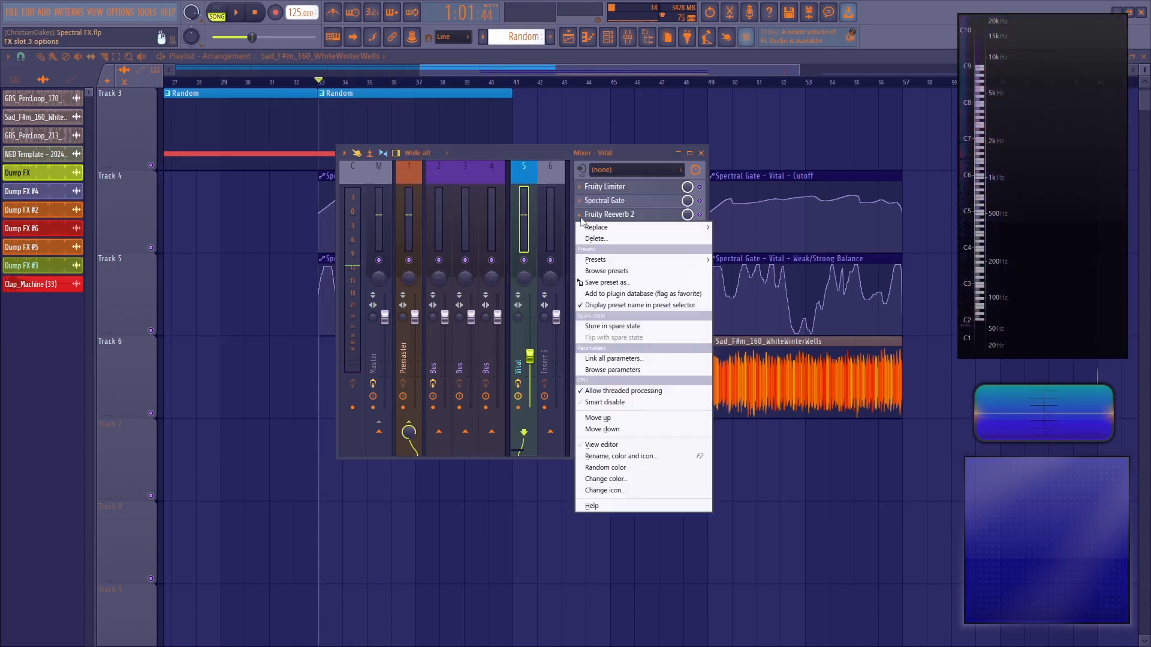
{"action": "mouse_move", "coordinate": [584, 228]}
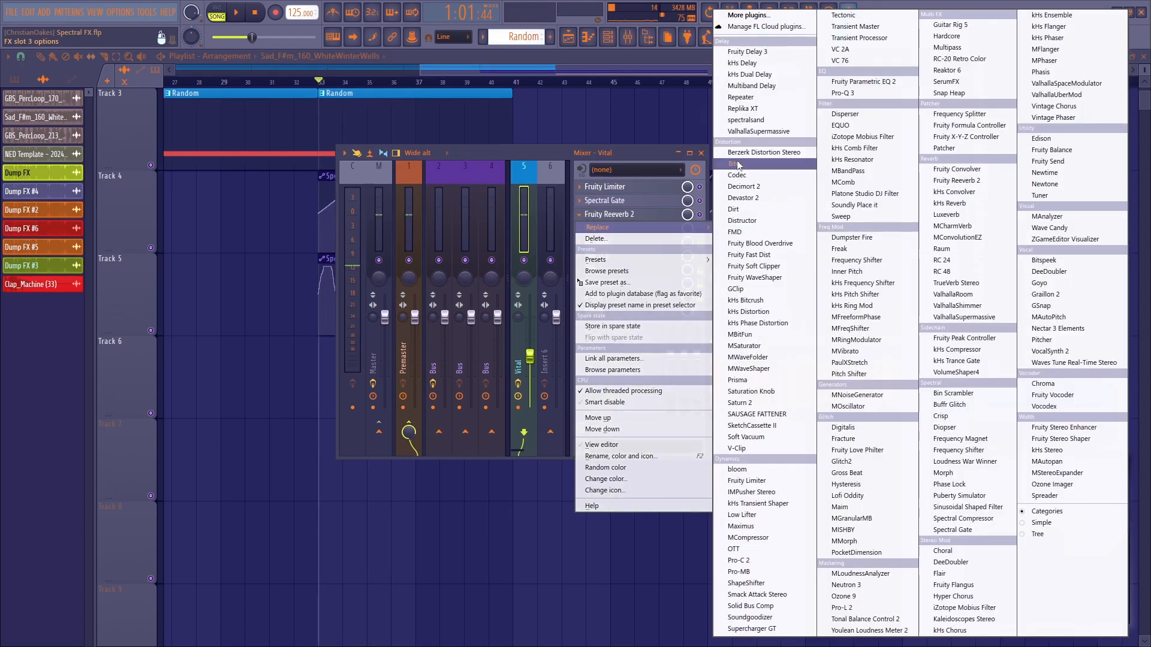
{"action": "left_click", "coordinate": [749, 53]}
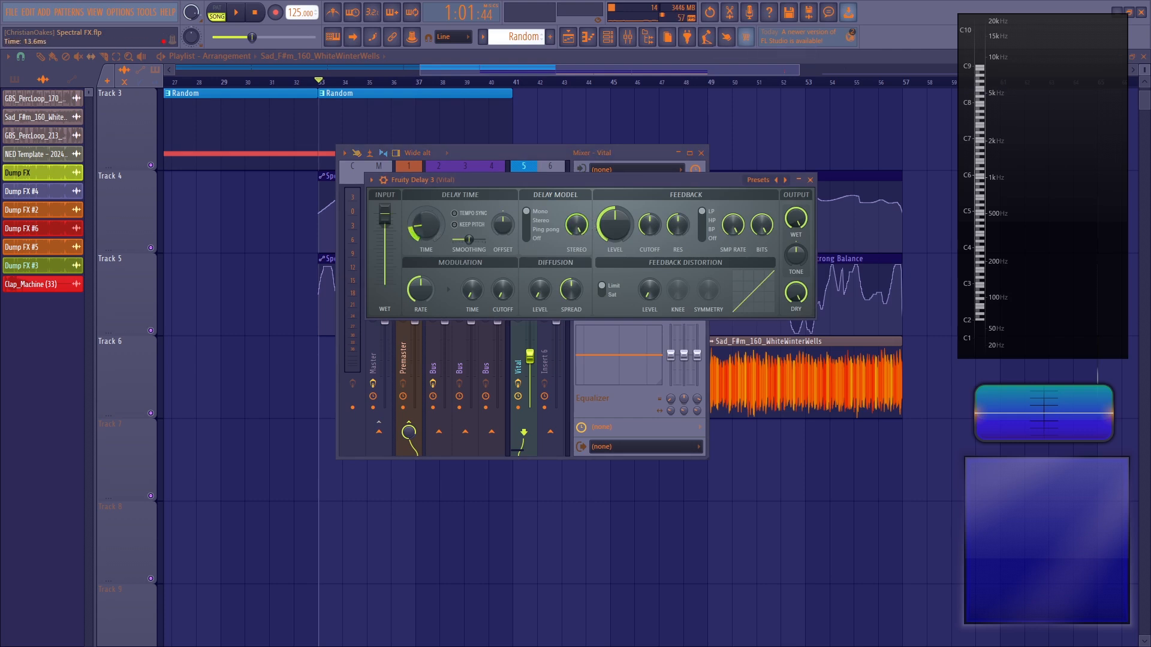
{"action": "left_click_drag", "start_coordinate": [507, 180], "coordinate": [517, 178]}
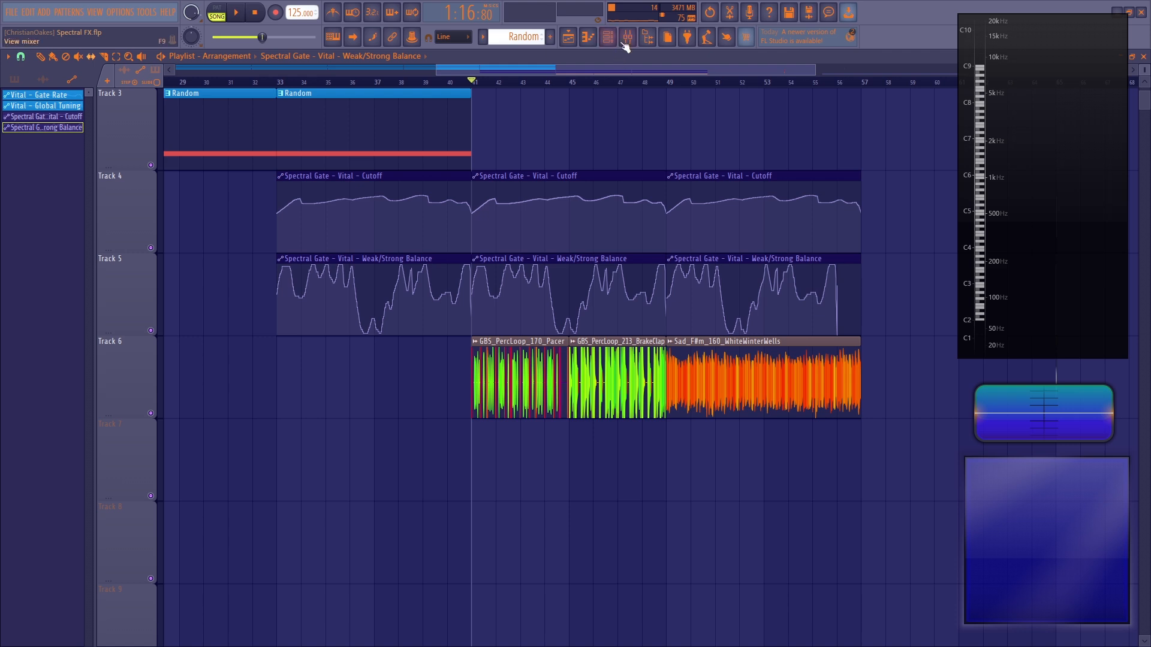
Show the mixer, listen to the playlist from bar 41 with Digitalis bypassed, and stop playback.
{"action": "left_click", "coordinate": [624, 45]}
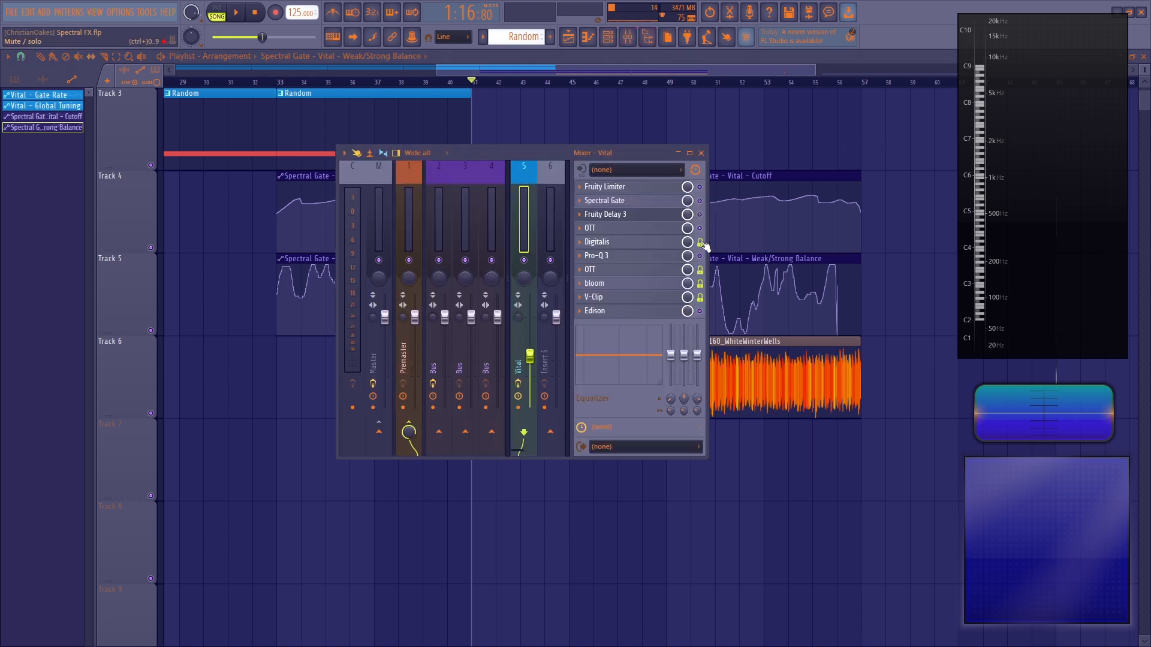
{"action": "key", "text": "space"}
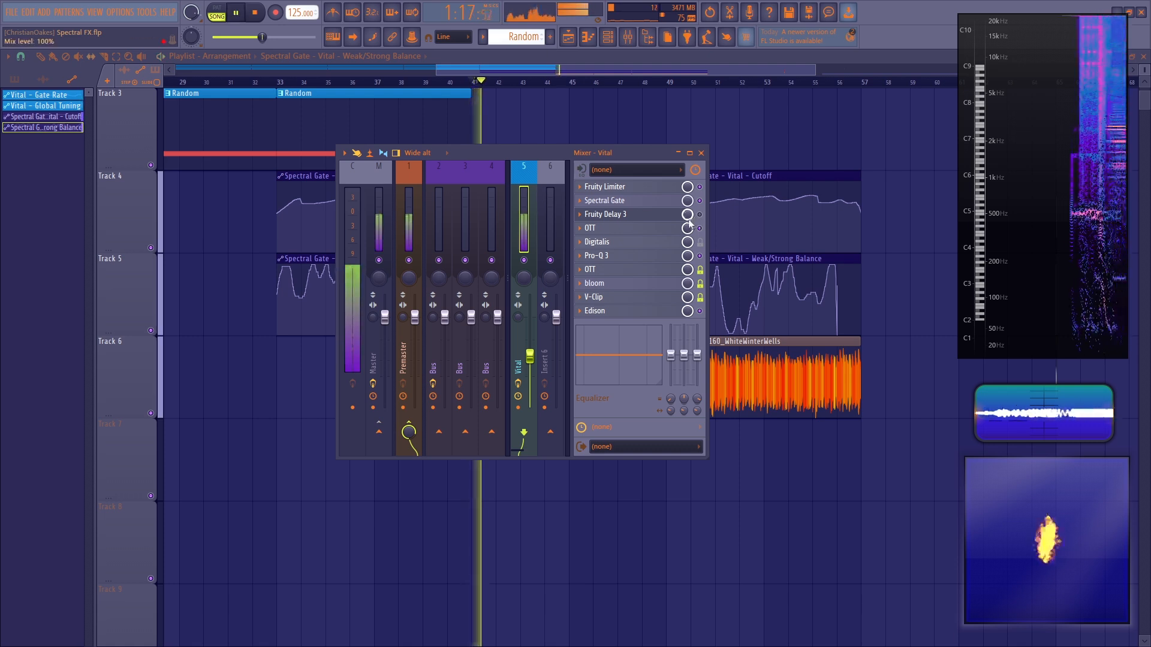
{"action": "key", "text": "space"}
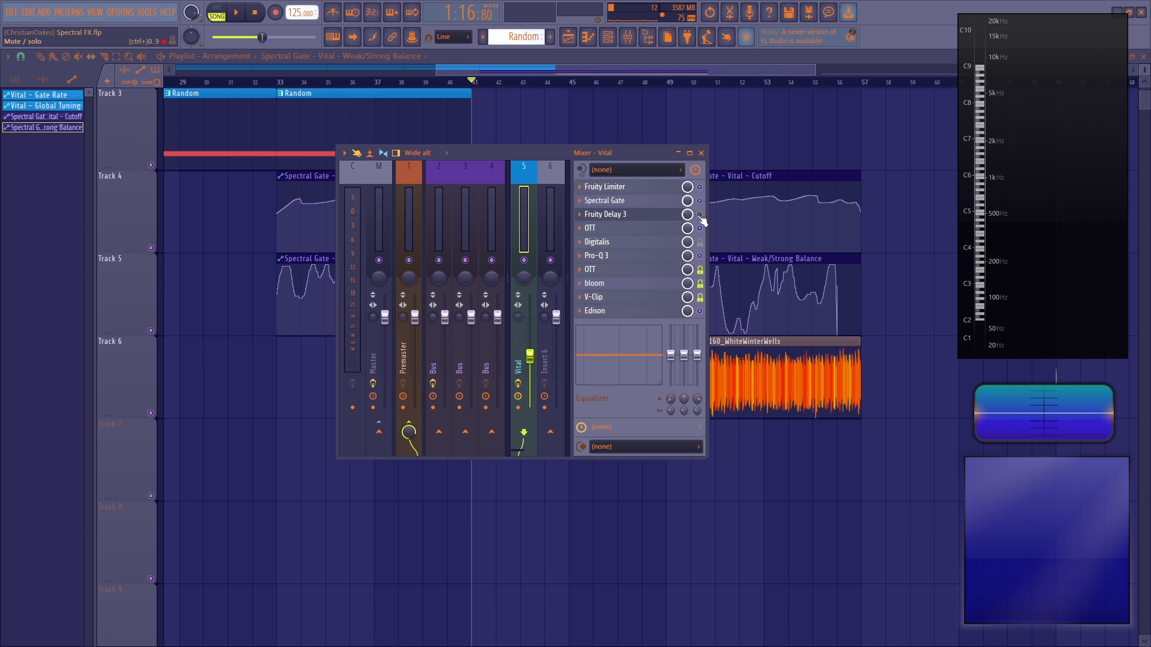
Move Spectral Gate below Pro-Q 3 in the Vital track's effect chain, view the Digitalis editor, and return to the playlist.
{"action": "left_click_drag", "start_coordinate": [621, 206], "coordinate": [635, 268]}
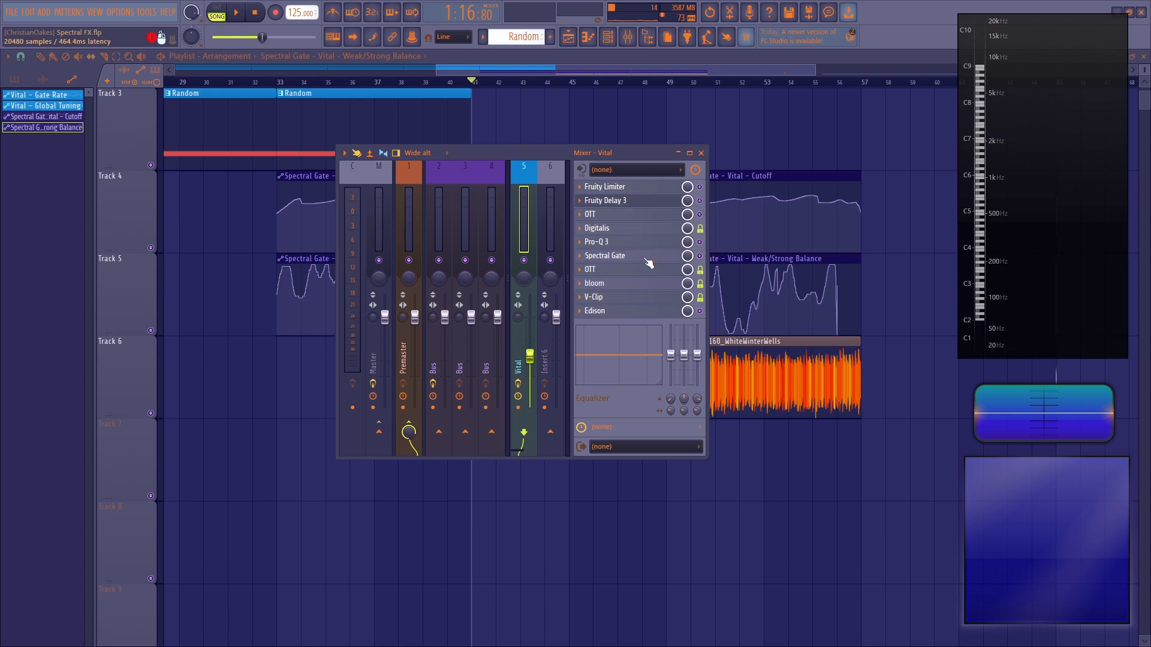
{"action": "left_click", "coordinate": [653, 228]}
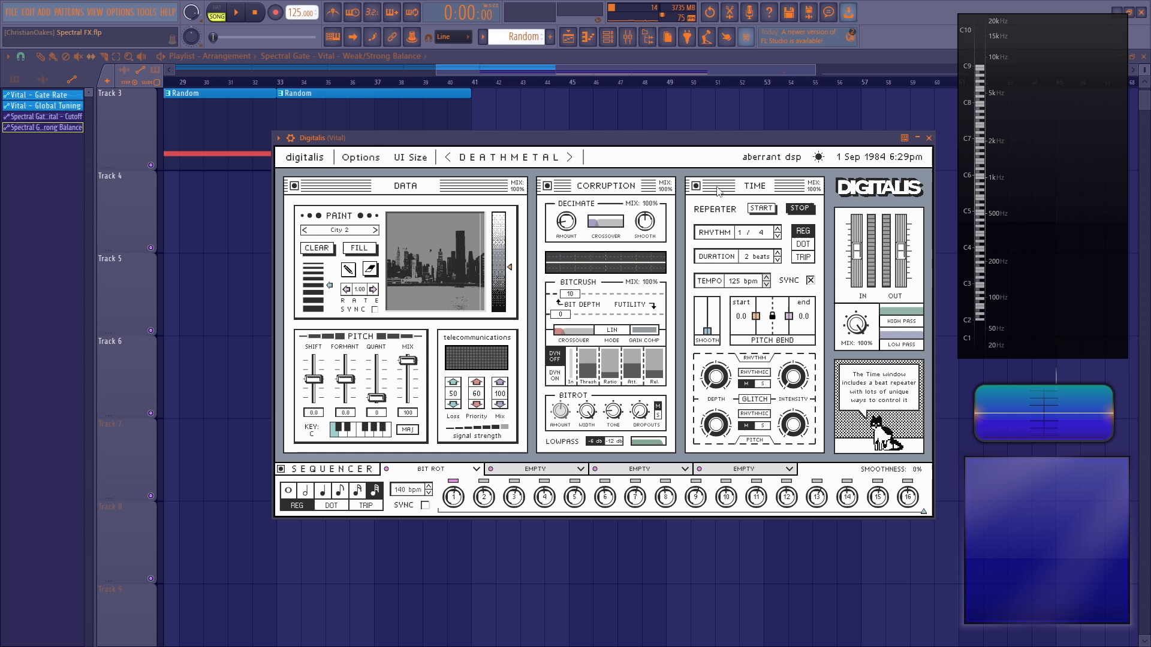
{"action": "left_click", "coordinate": [504, 72]}
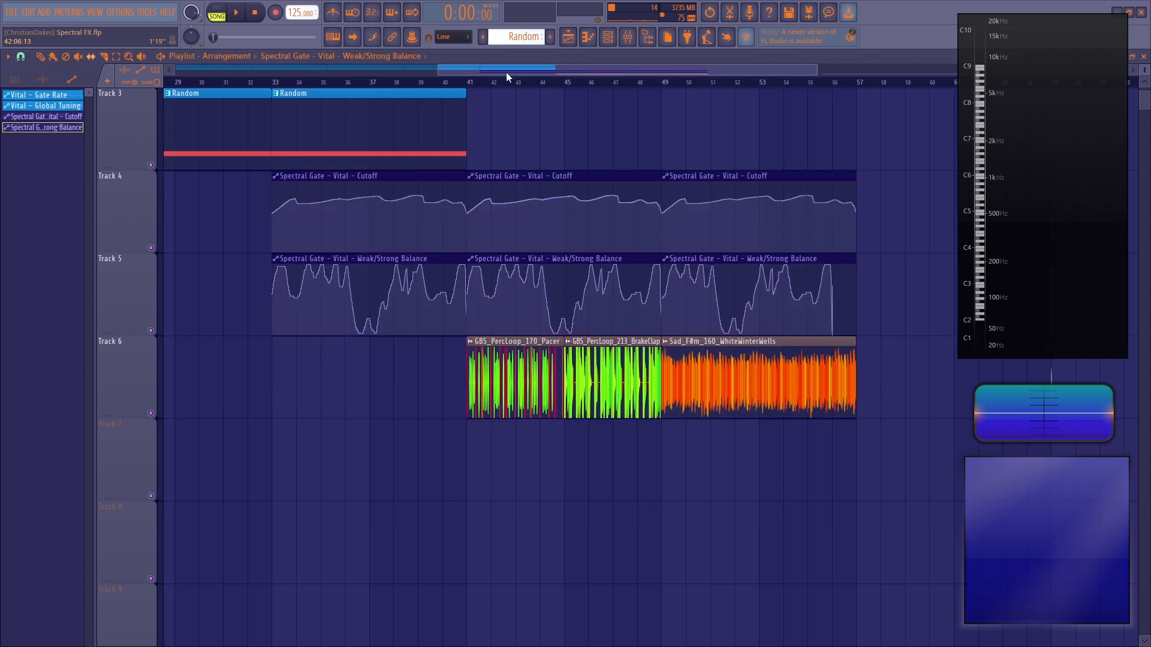